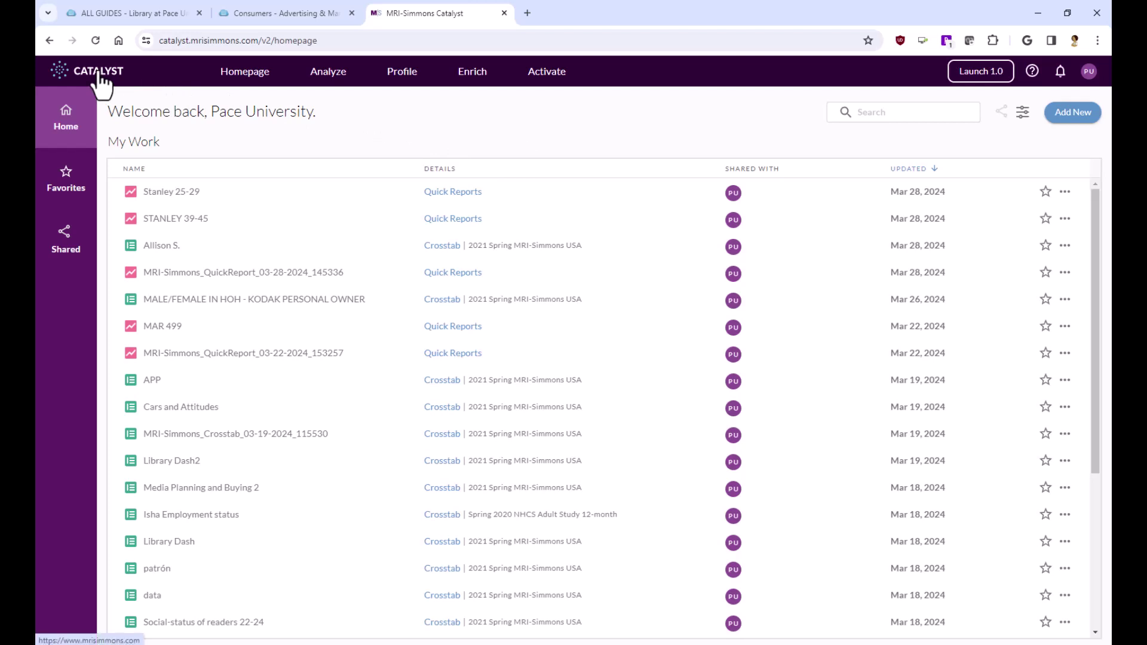
Step: Start a new Quick Report and open the Composer to define a target
mouse_move(411, 87)
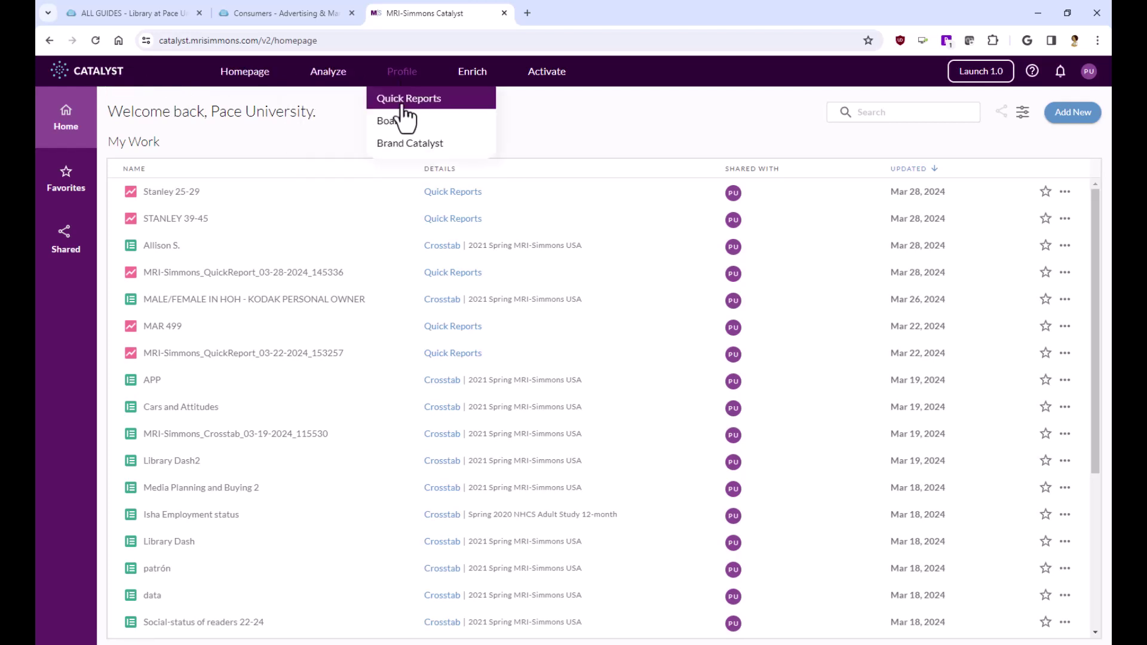
mouse_move(561, 90)
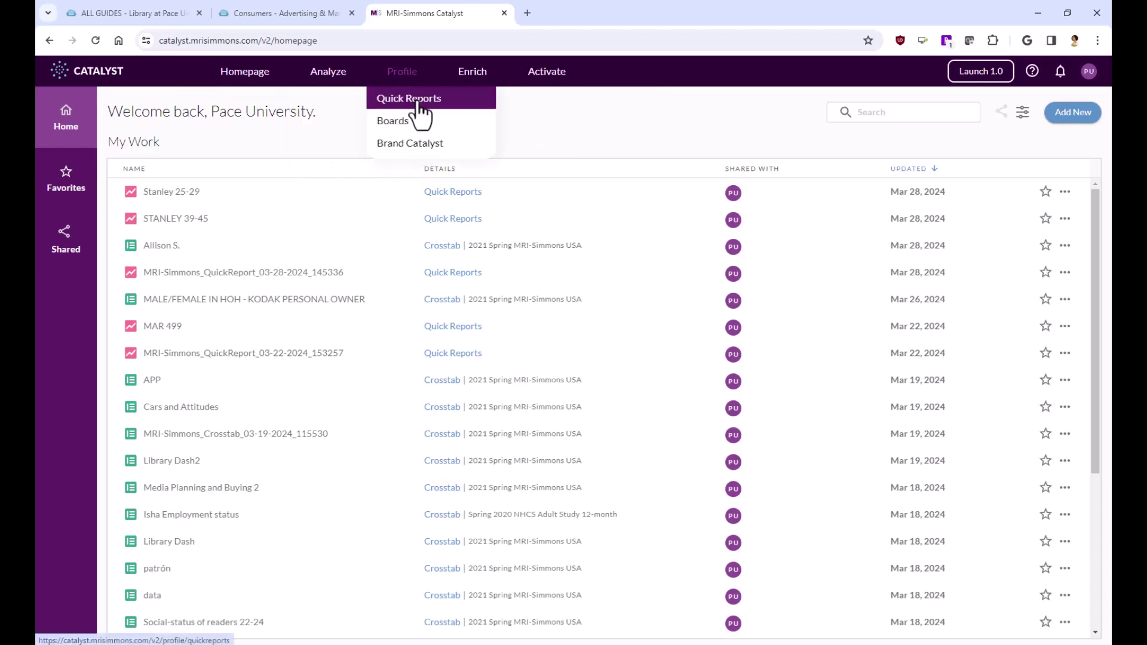
left_click(419, 102)
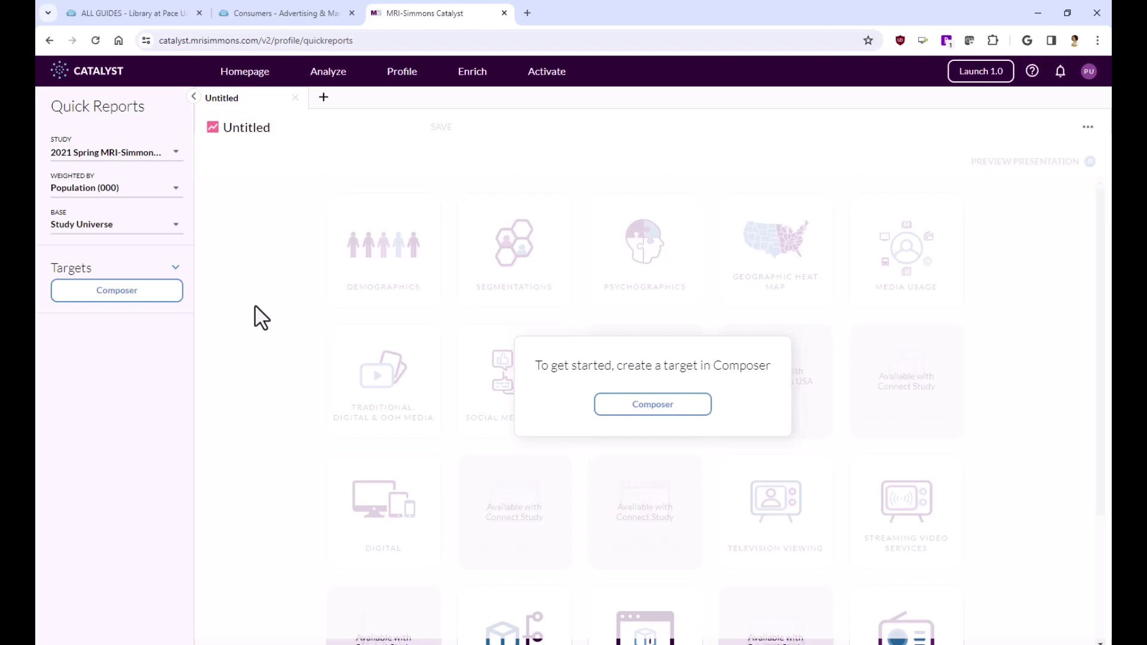
left_click(669, 413)
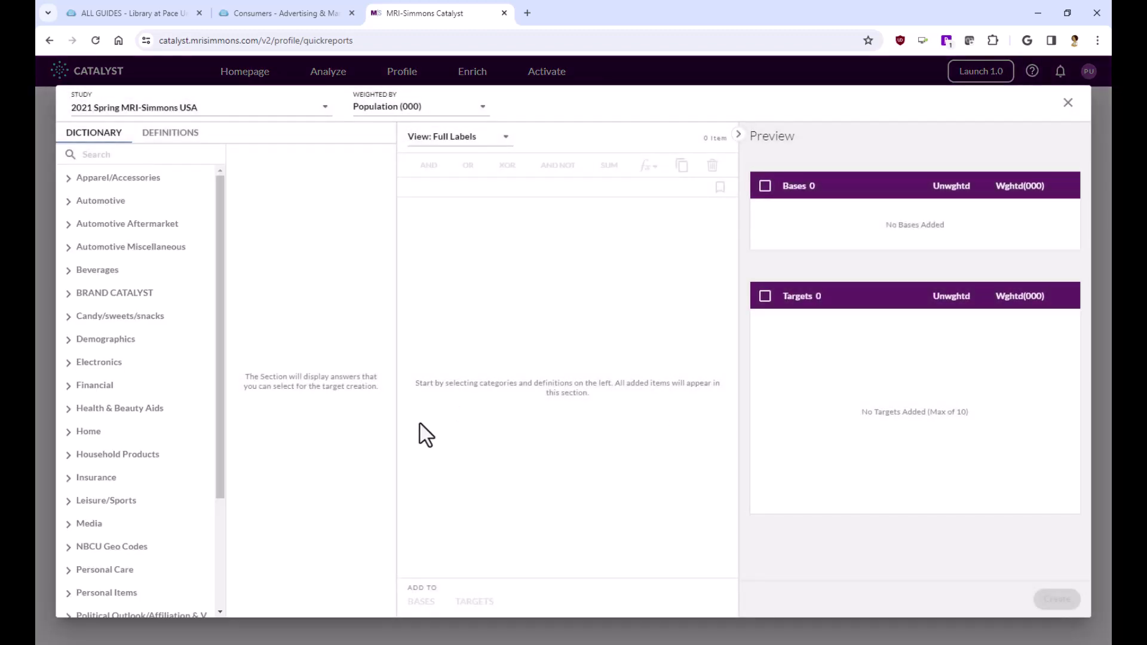
Step: Look through the study dictionary's categories and expand TRAVEL to show its subcategories
mouse_move(220, 241)
left_mouse_down()
mouse_move(220, 336)
mouse_move(223, 233)
left_mouse_up()
left_click_drag(220, 407, 224, 517)
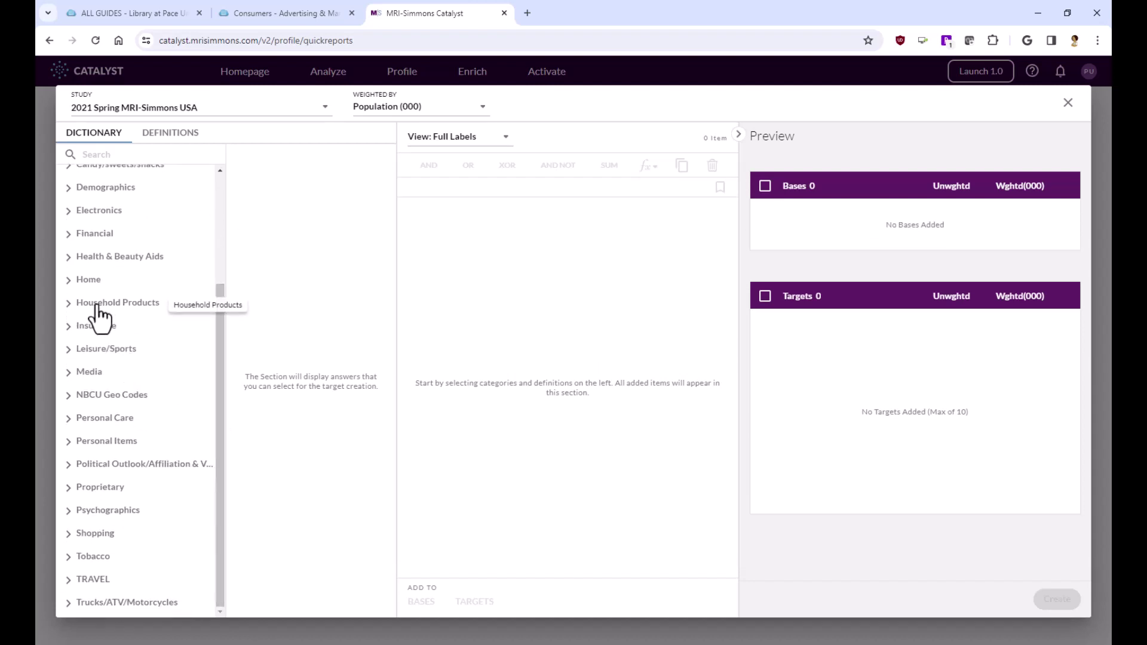
left_click_drag(219, 368, 224, 247)
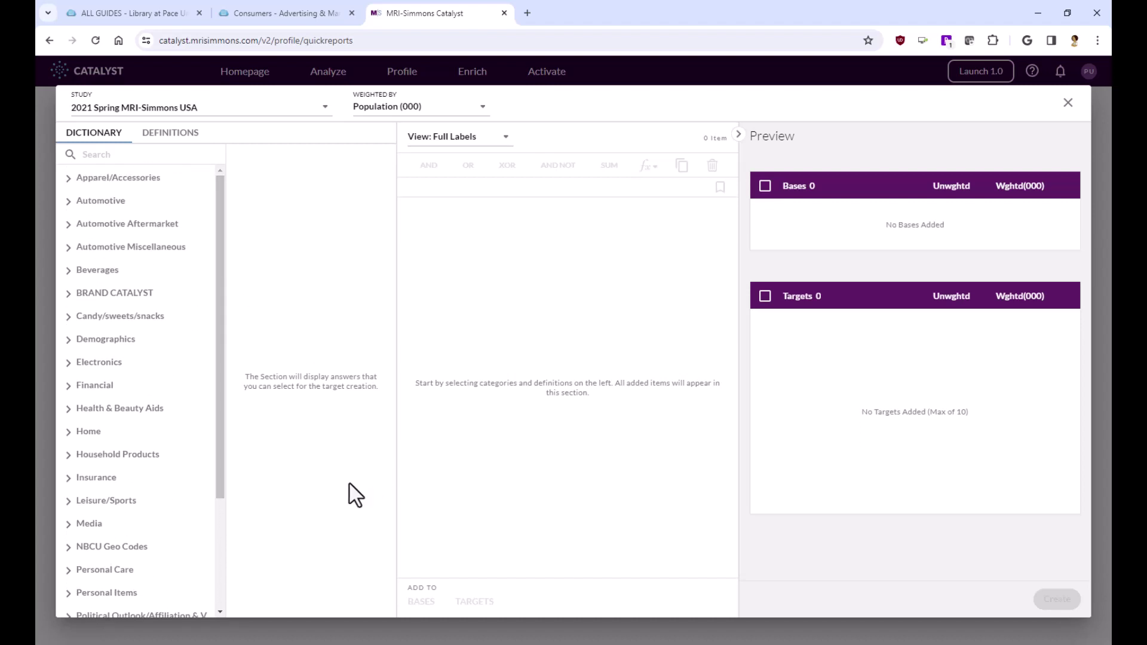
left_click_drag(220, 334, 217, 453)
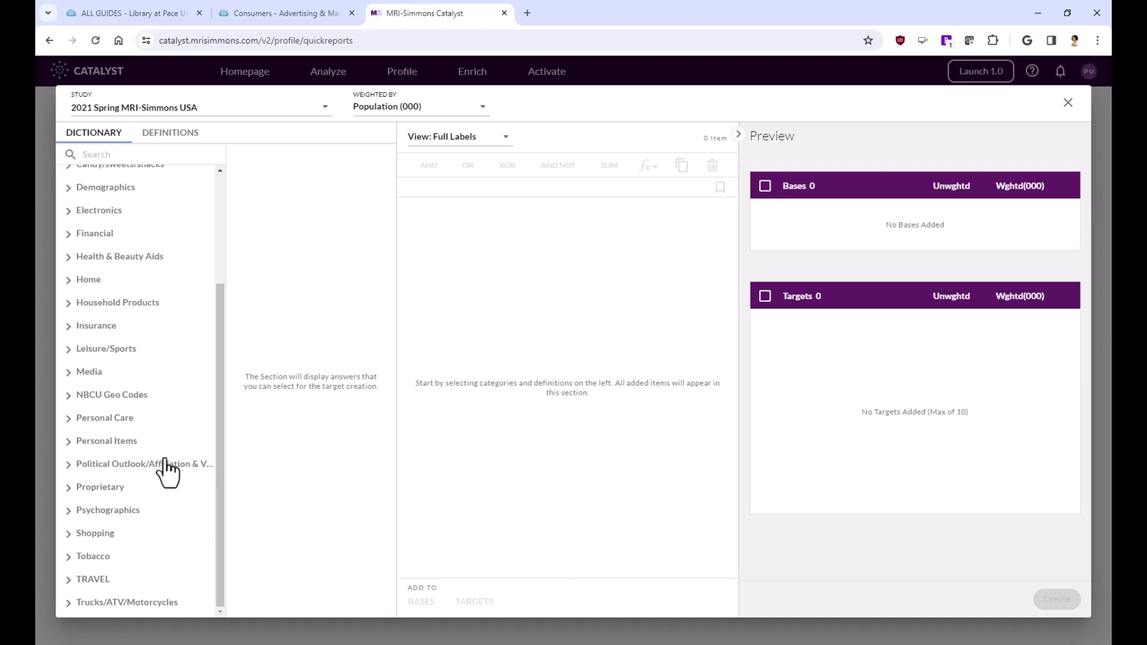
scroll(162, 466, "up", 3)
scroll(156, 464, "down", 3)
left_click(74, 584)
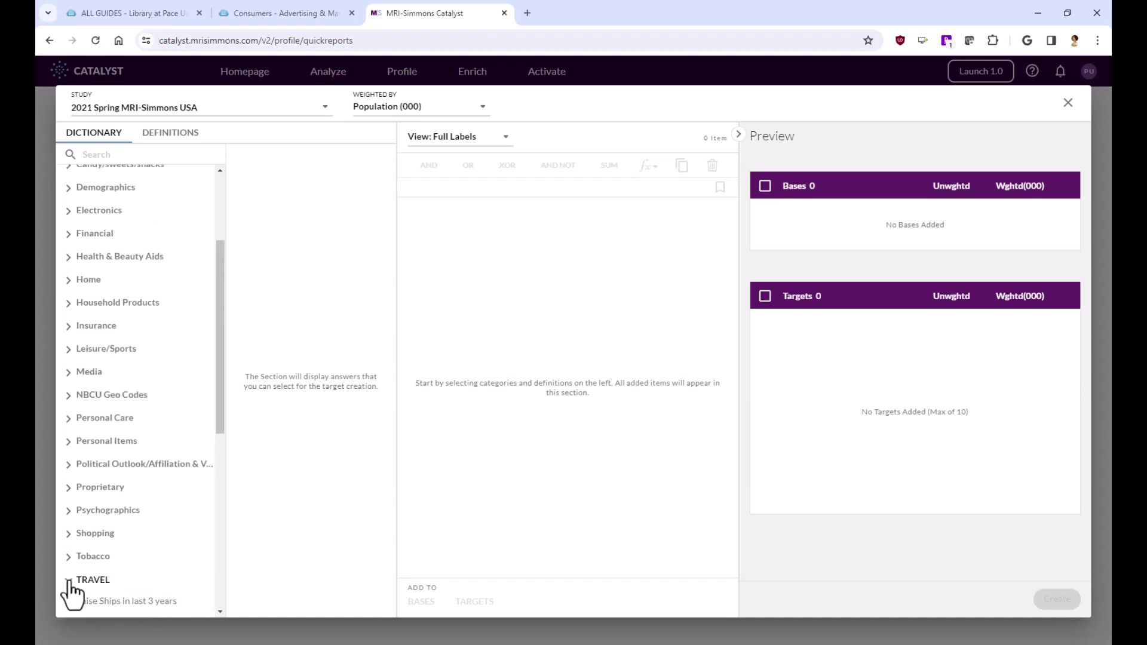
scroll(150, 555, "down", 1)
scroll(150, 556, "down", 6)
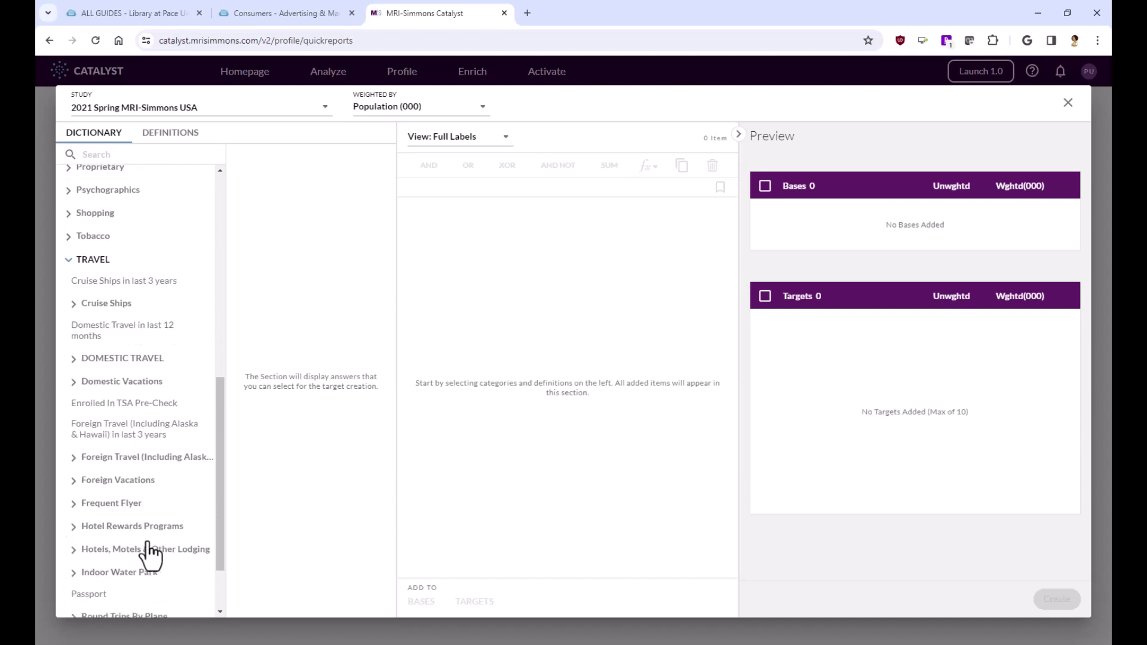
scroll(149, 555, "down", 1)
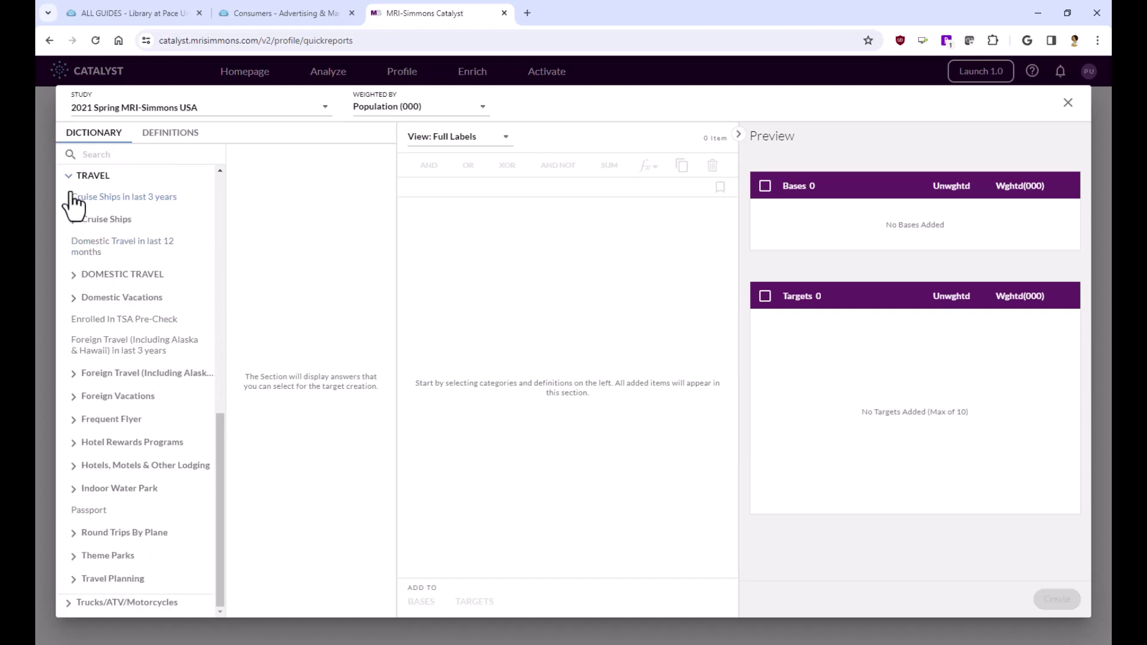
Step: Examine the answer options for domestic travel in the last 12 months, cruise ships in the last 3 years, and how long before traveling trips are booked
left_click(134, 242)
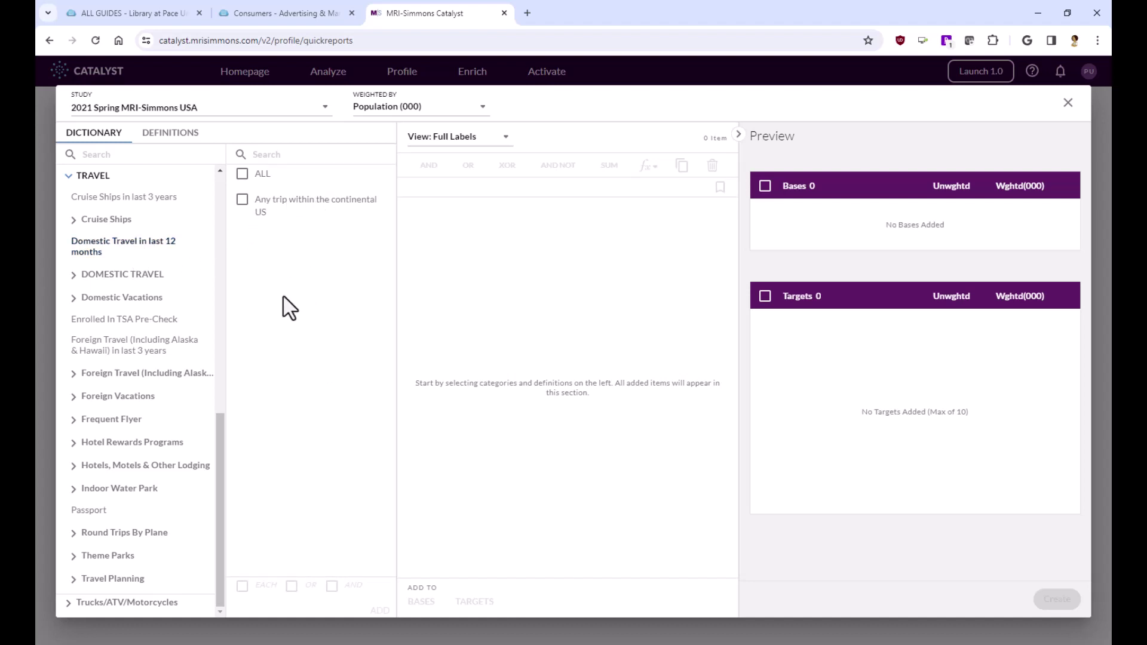
left_click(129, 198)
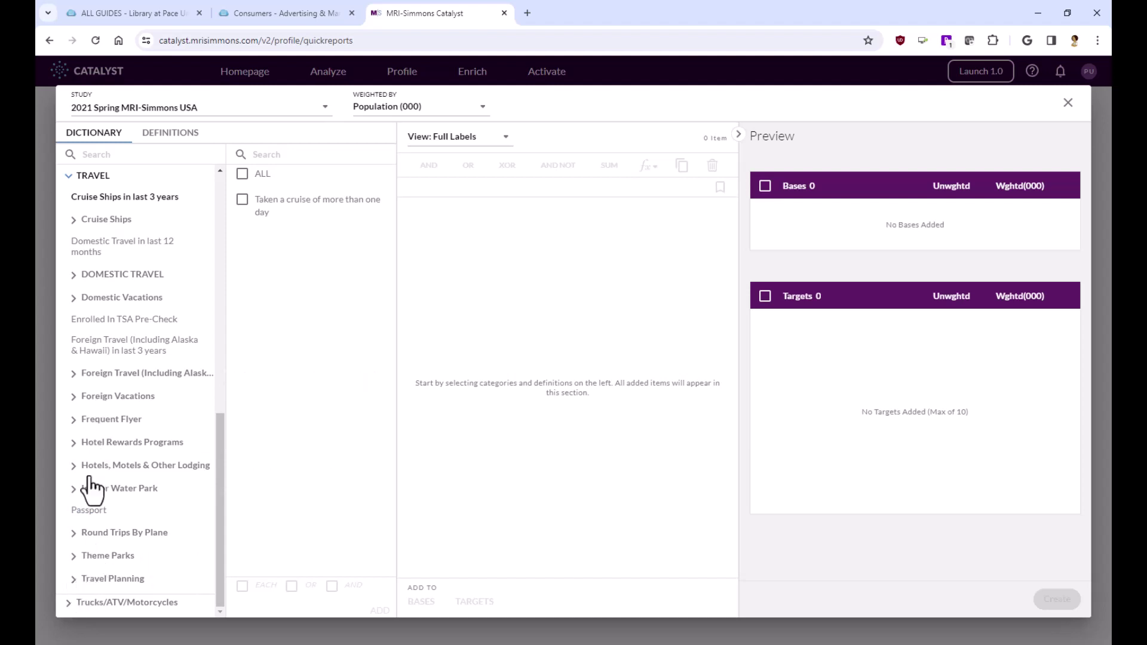
left_click(113, 578)
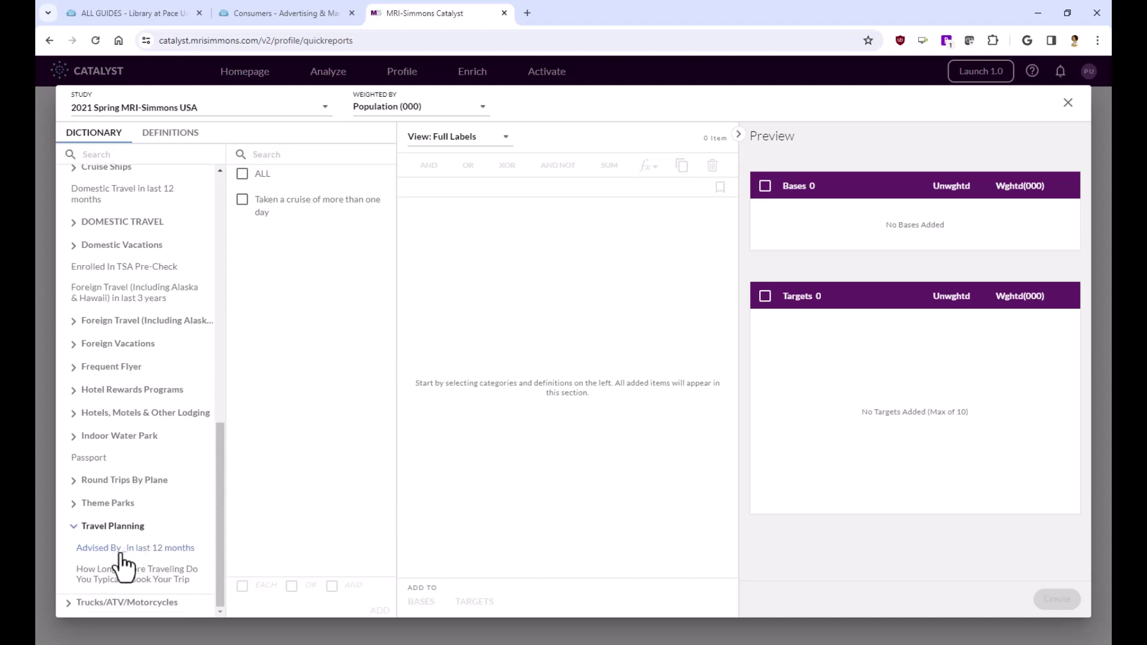
left_click(113, 577)
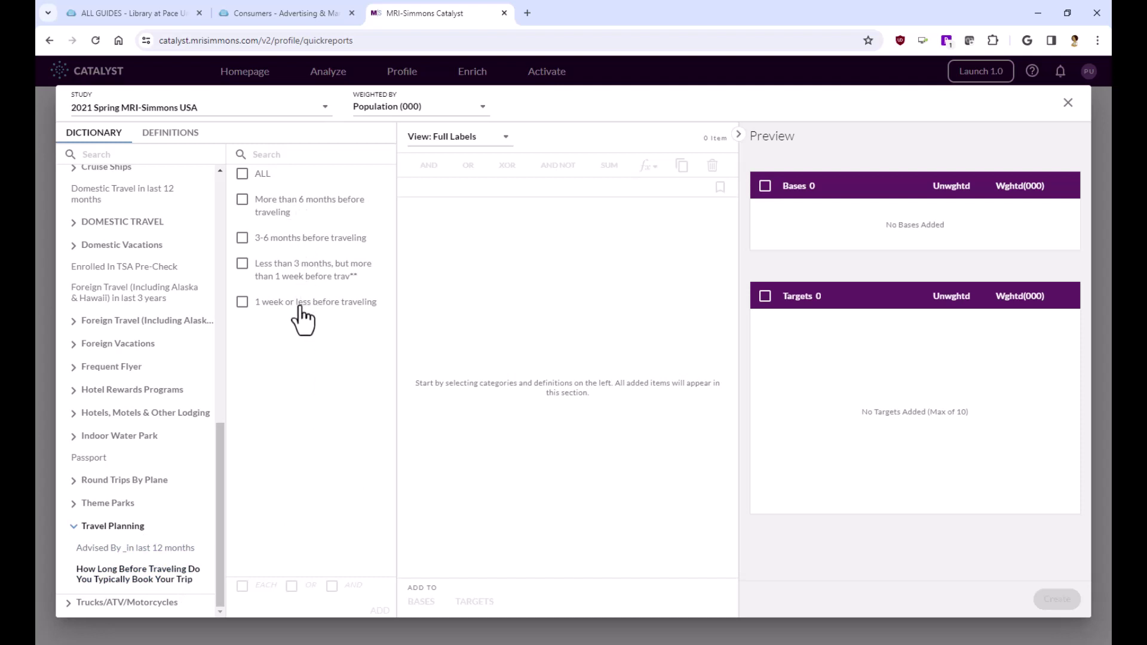
scroll(179, 496, "up", 1)
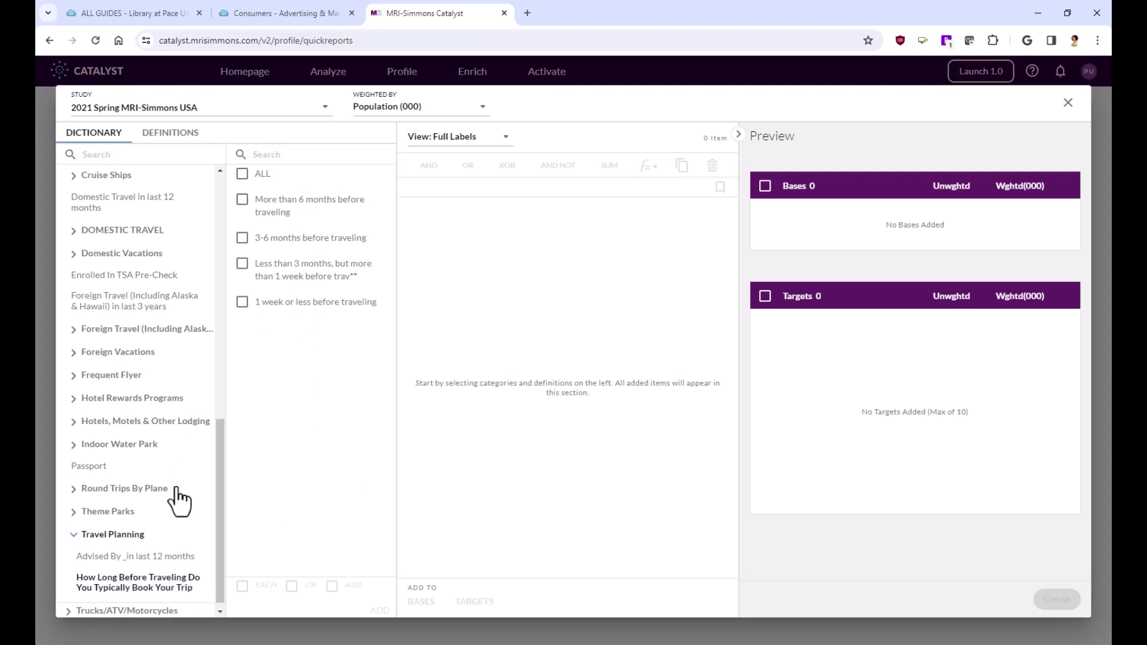
scroll(179, 500, "up", 2)
scroll(180, 499, "down", 2)
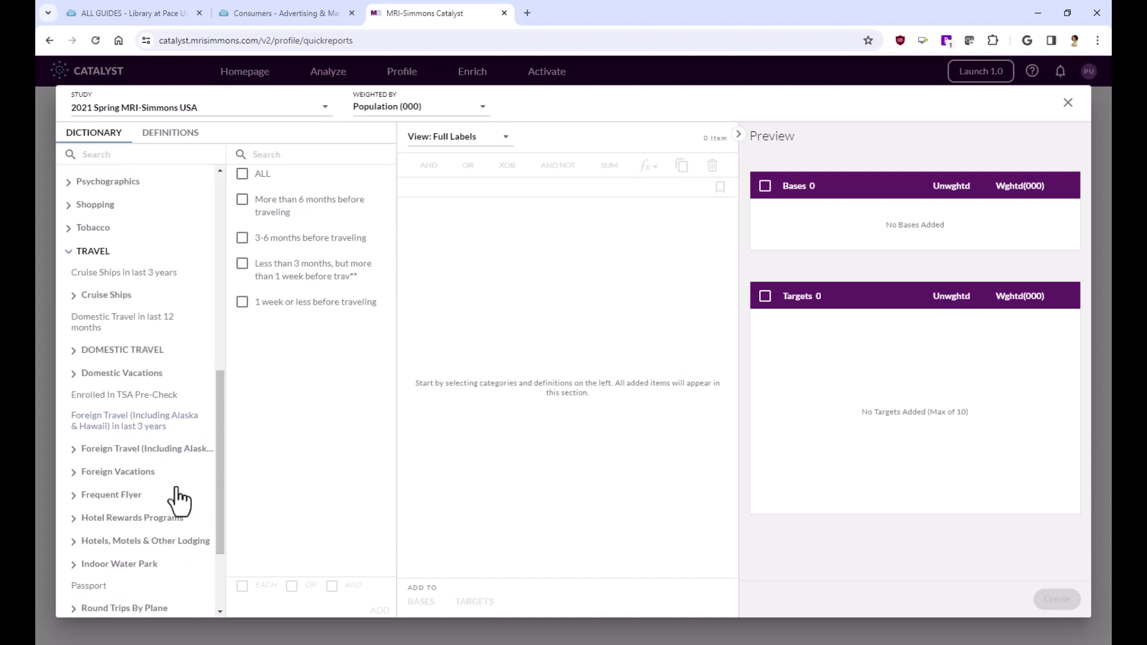
Step: Expand DOMESTIC TRAVEL and show the answer options for Activities On Vacation Trips
left_click(73, 310)
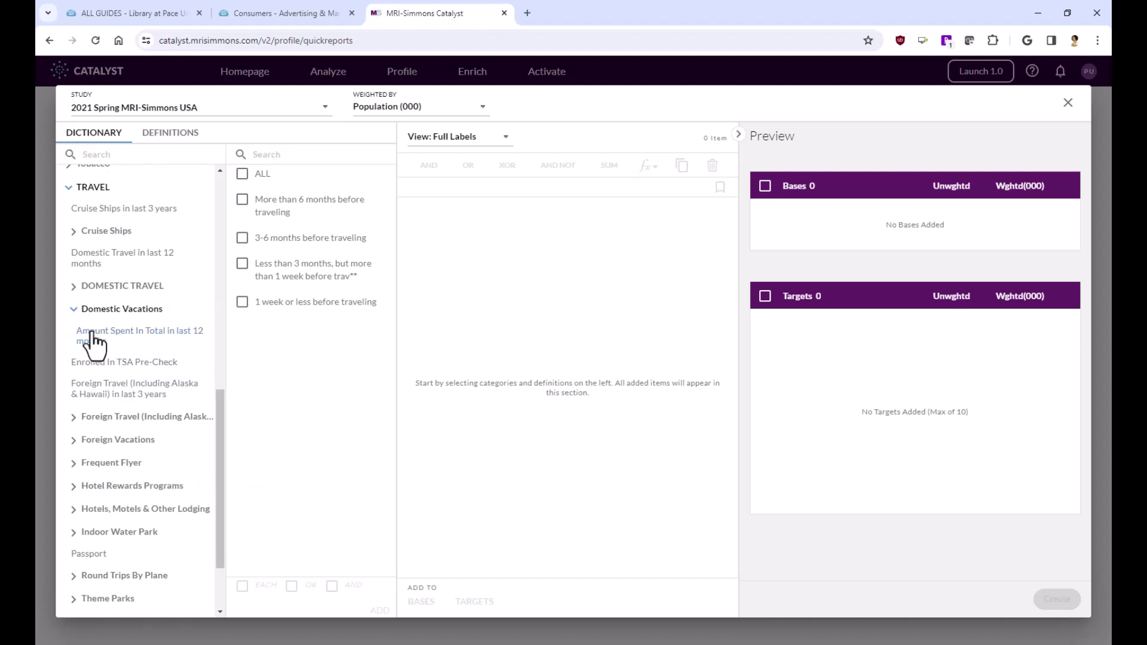
left_click(73, 287)
scroll(178, 371, "down", 2)
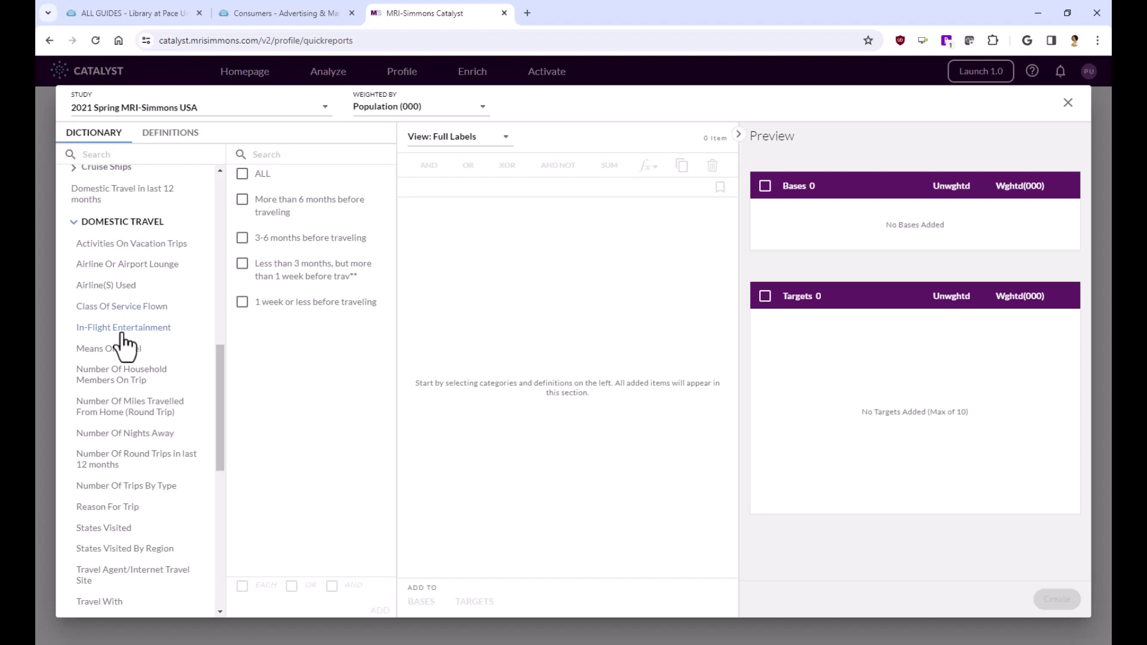
left_click(103, 246)
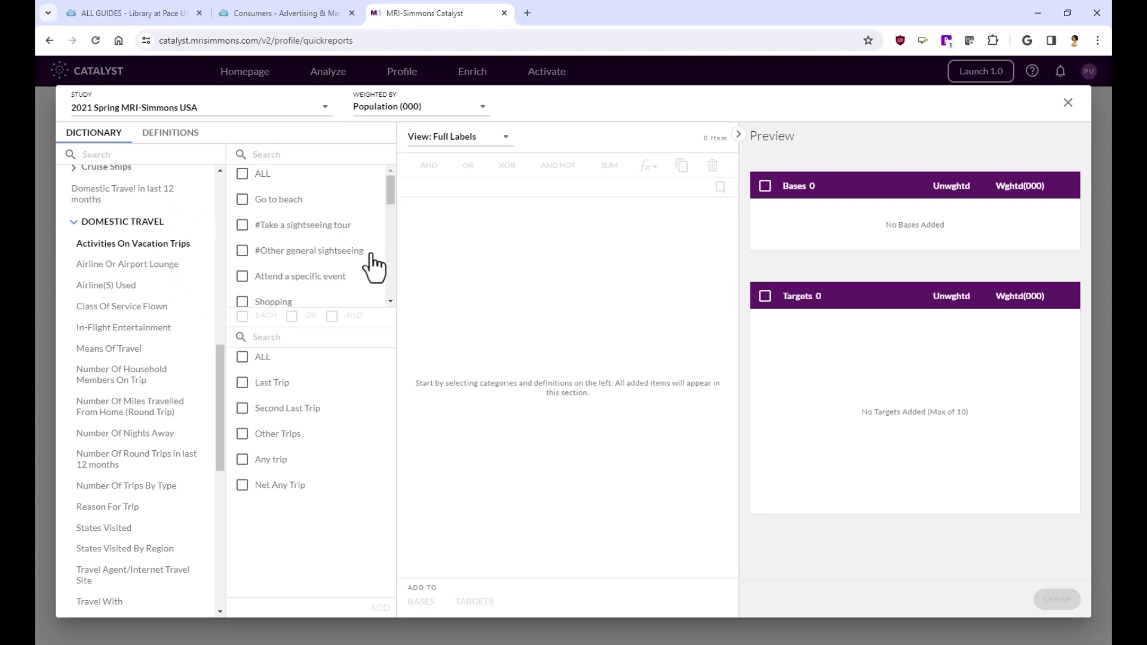
left_click_drag(392, 183, 391, 187)
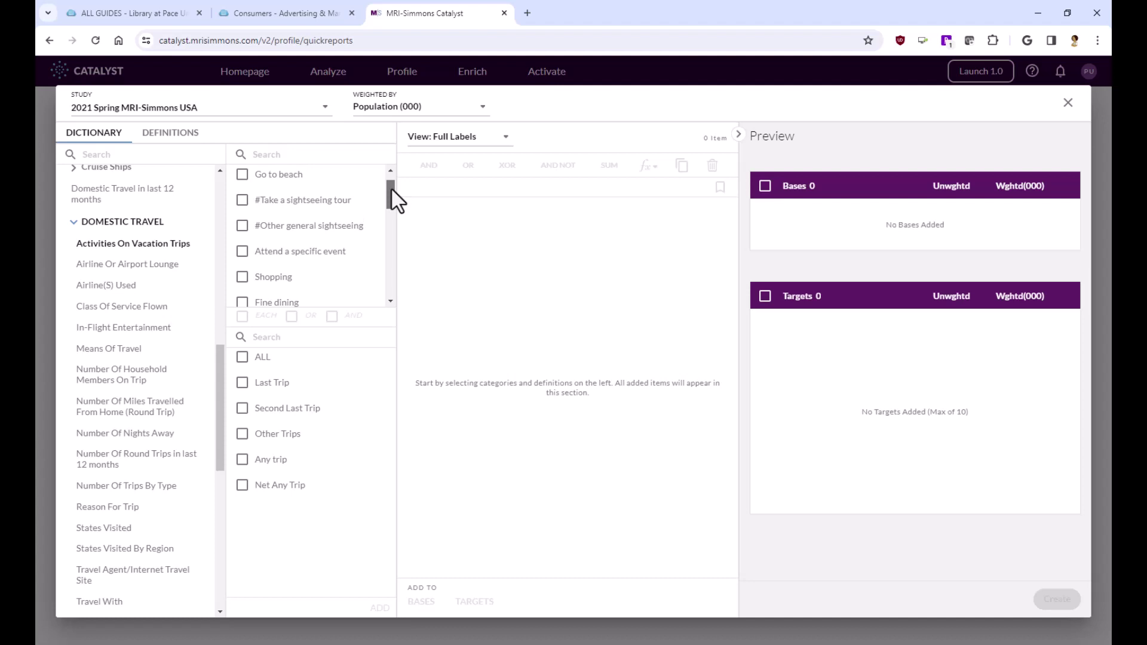
mouse_move(392, 187)
left_mouse_down()
mouse_move(386, 277)
mouse_move(389, 179)
left_mouse_up()
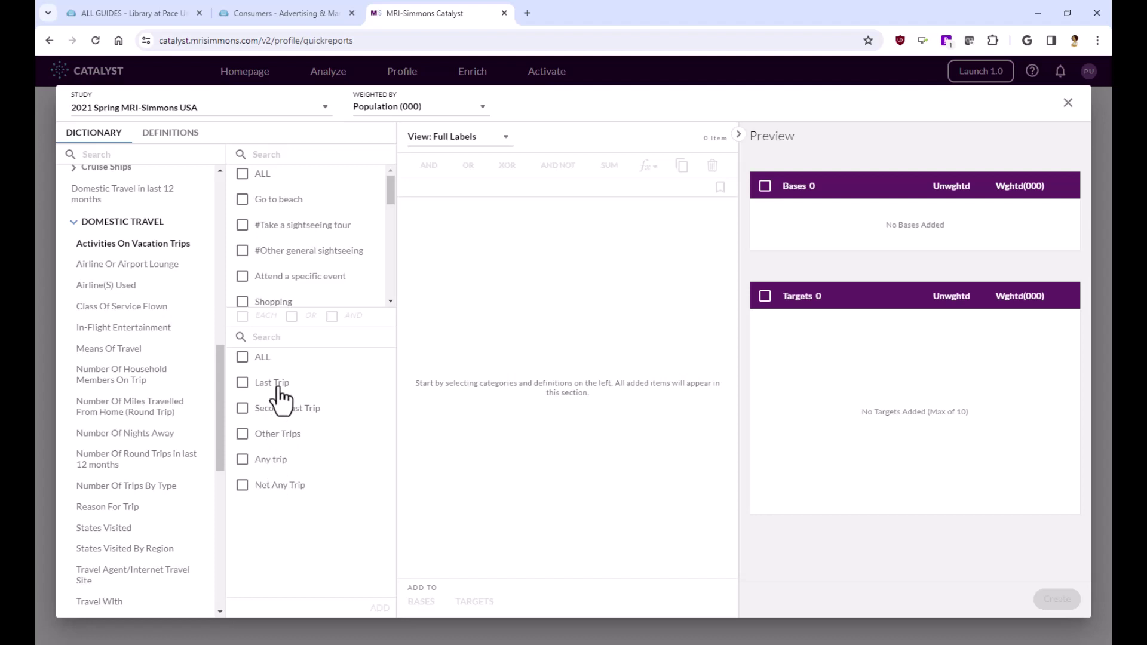
Step: Add the #Casino Gaming activity for Any trip to the definition's item list
left_click(243, 460)
left_click_drag(387, 187, 389, 207)
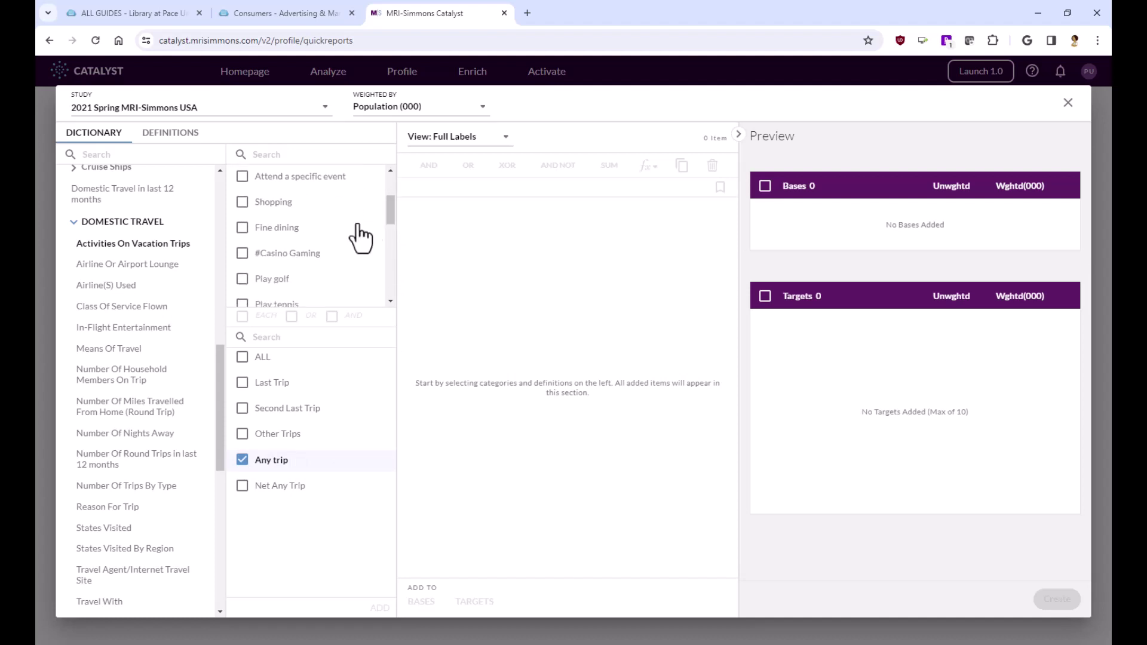
left_click(298, 257)
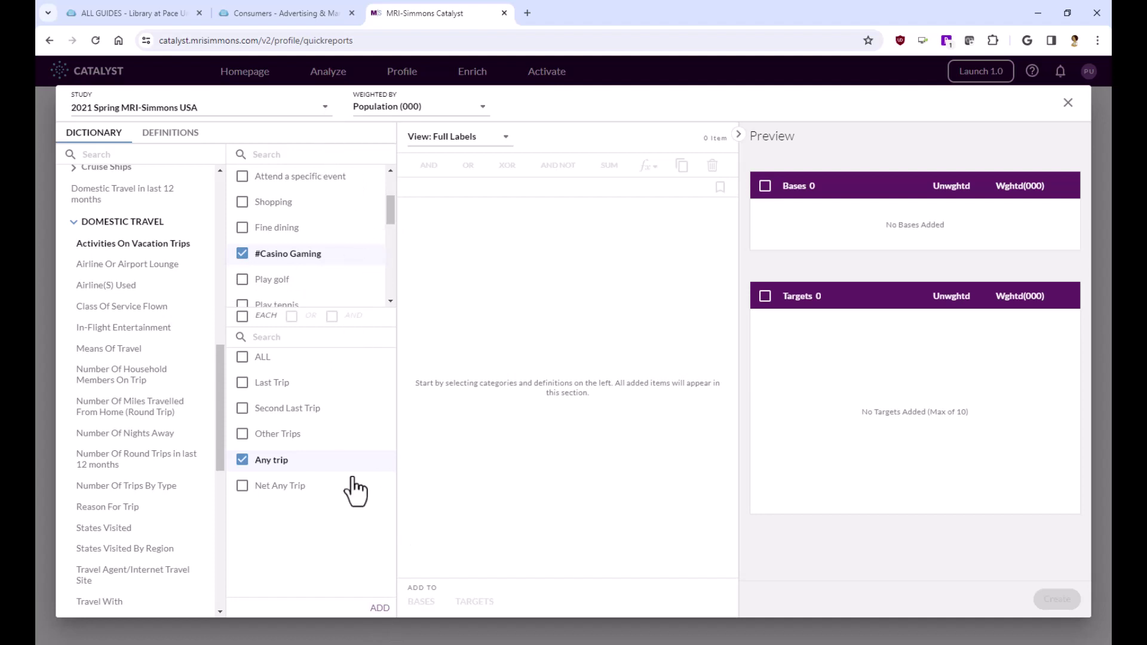
left_click(378, 609)
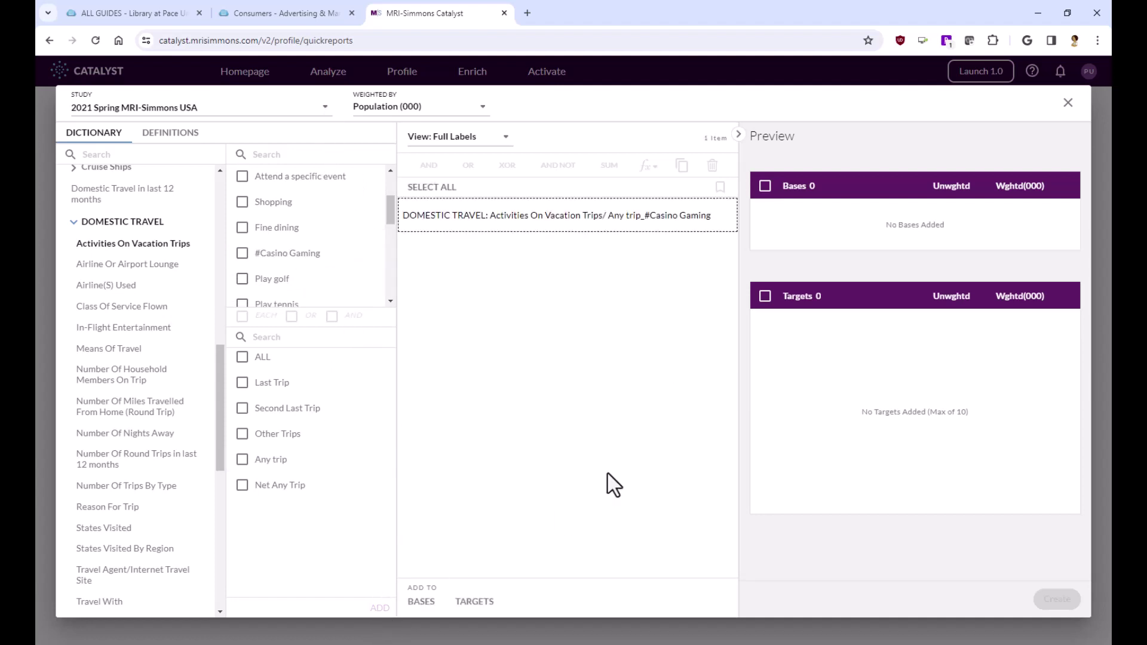
Step: Add the casino gaming item to the targets and create the target for the report
left_click(550, 232)
left_click(480, 605)
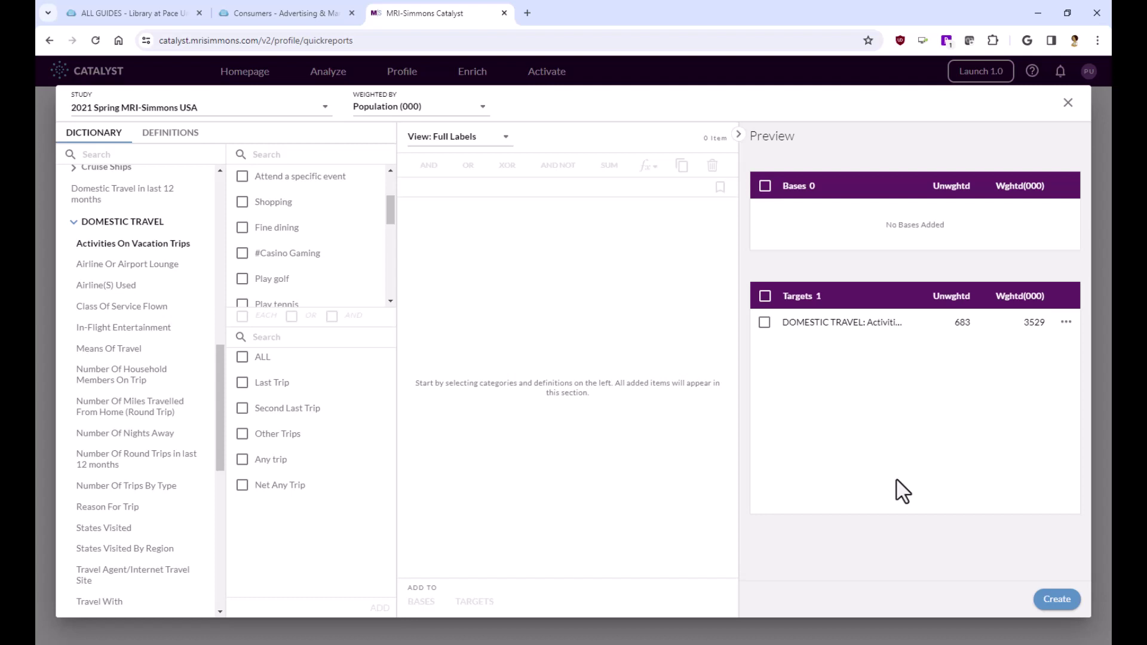
left_click(1057, 600)
Step: Look through the report types offered for the new target, from Demographics to Podcast Listening
scroll(269, 376, "down", 2)
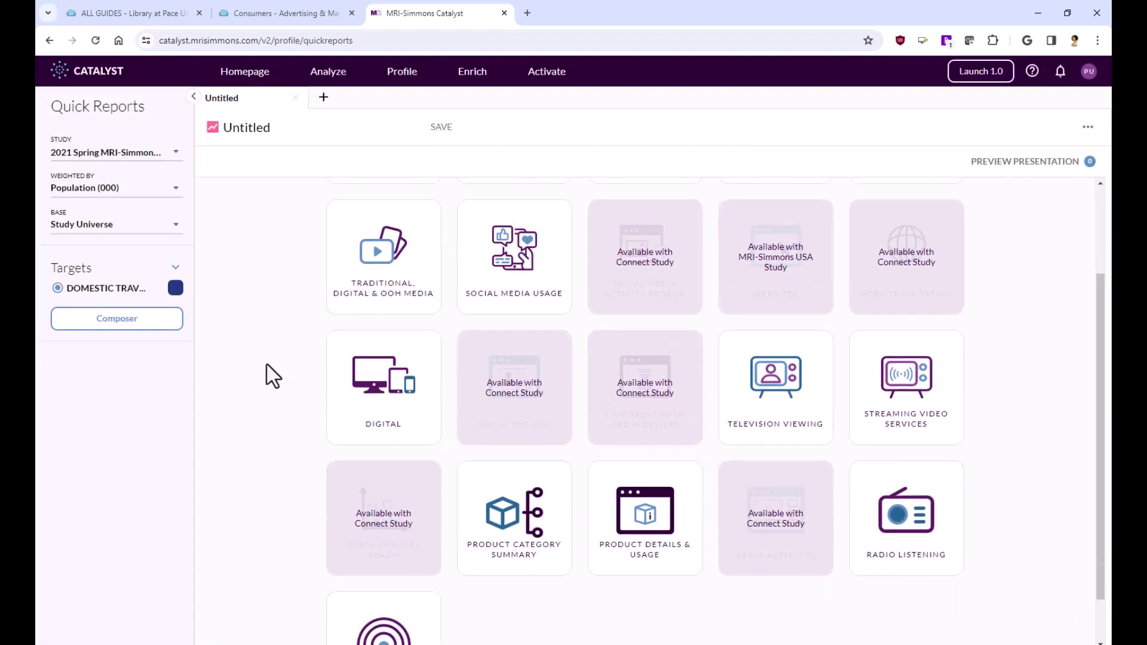
scroll(272, 376, "up", 2)
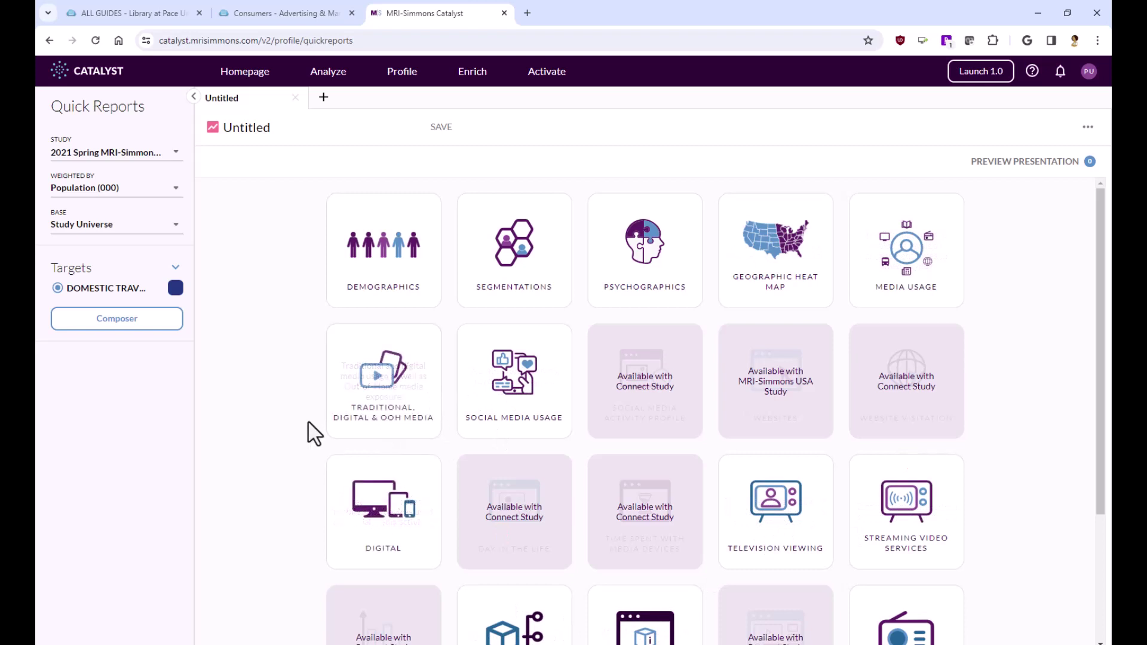
scroll(306, 425, "down", 1)
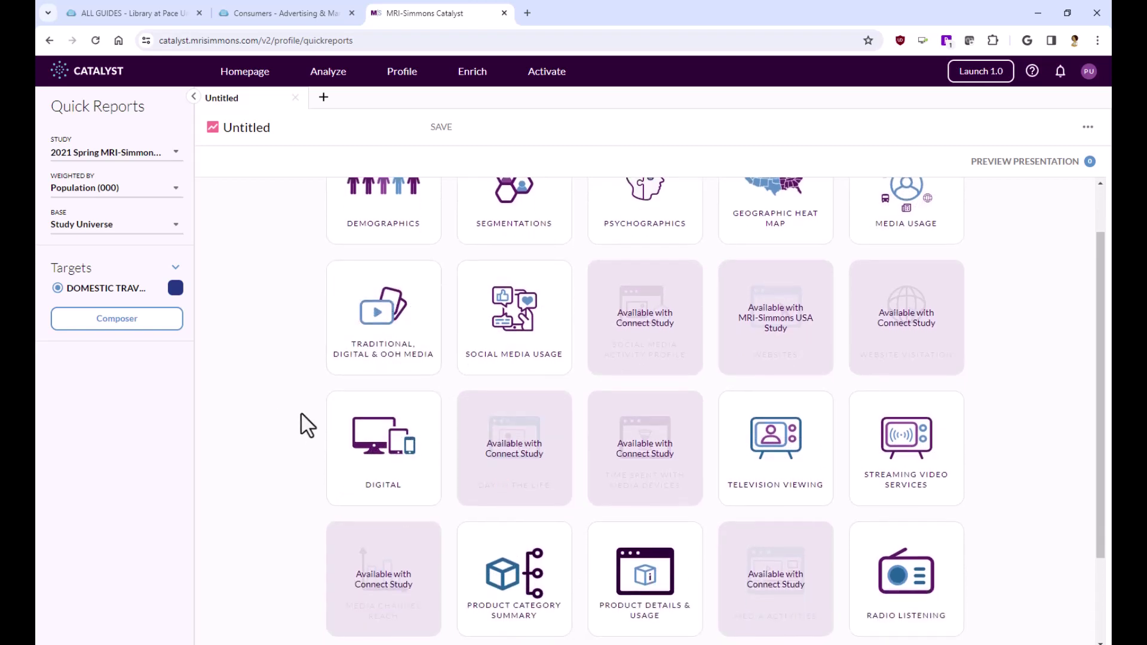
scroll(299, 411, "up", 1)
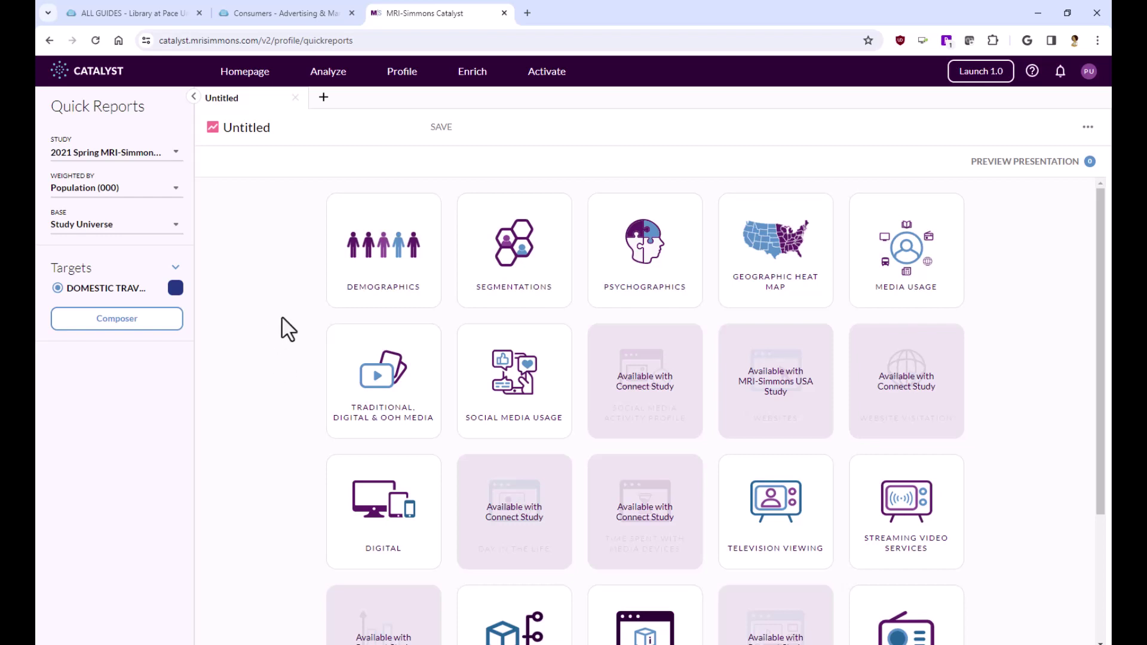
mouse_move(537, 384)
scroll(1025, 334, "down", 2)
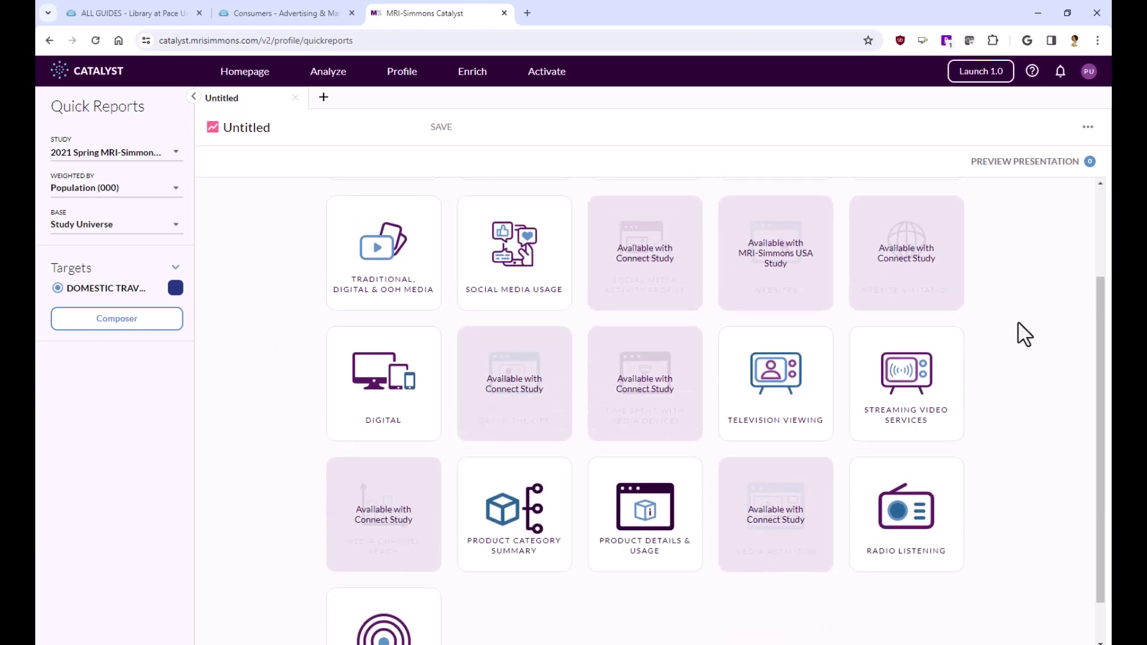
scroll(1025, 334, "down", 1)
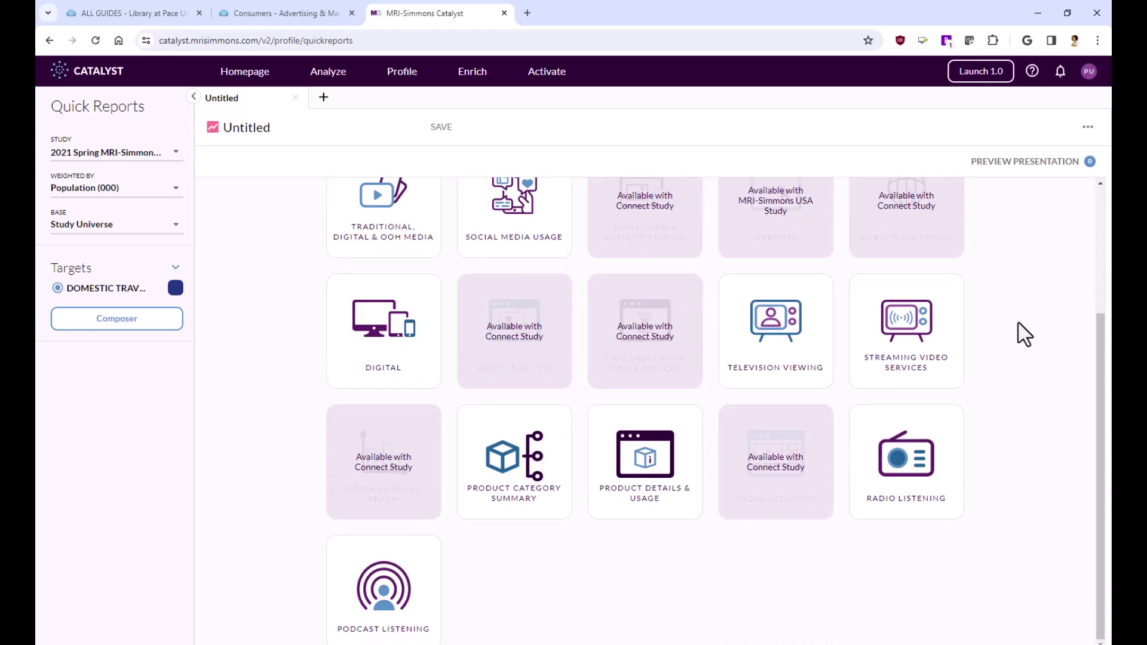
scroll(1024, 334, "up", 3)
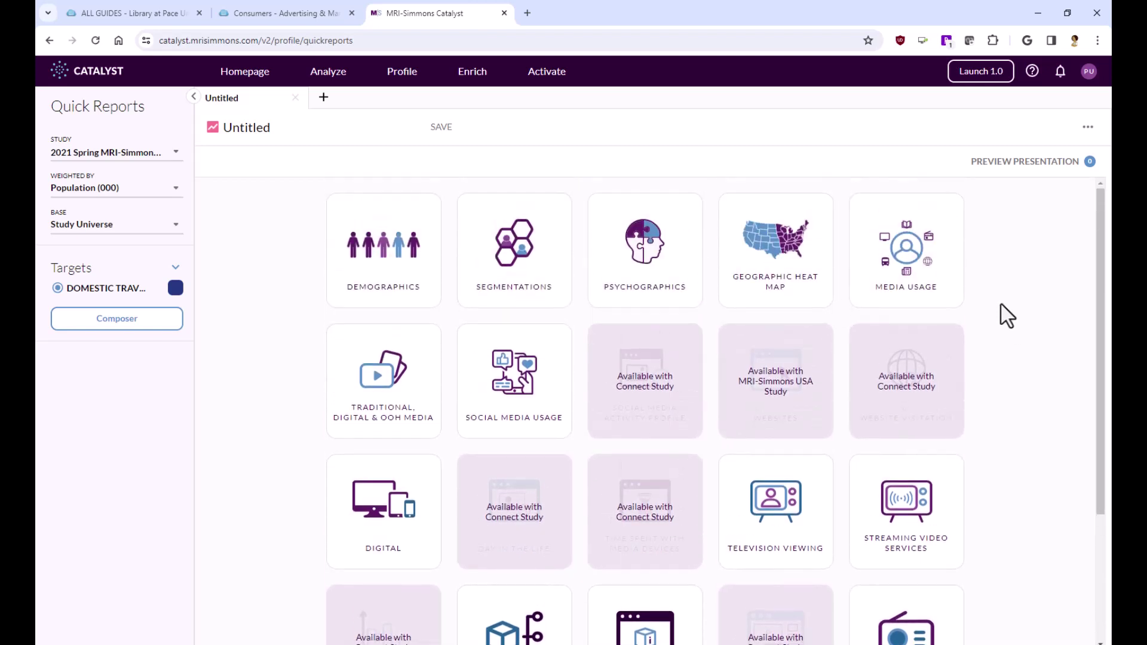
Step: Open the Media Usage report for the casino gaming target, then examine its magazine usage levels and the chart's export options
left_click(918, 256)
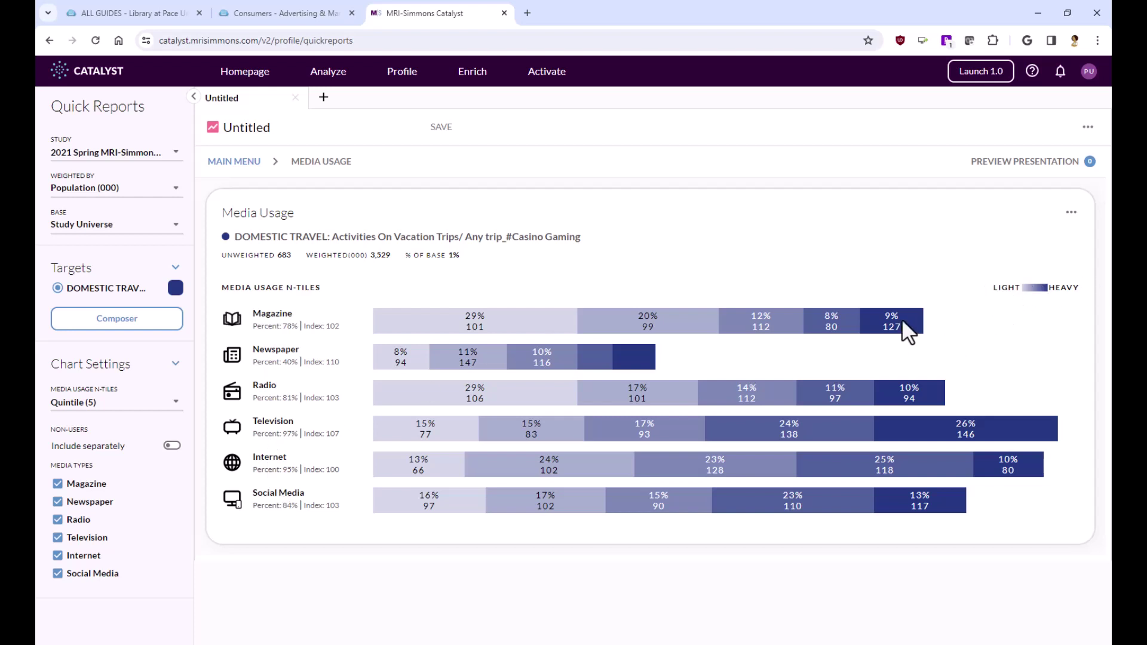
mouse_move(903, 322)
mouse_move(491, 321)
mouse_move(998, 433)
left_click(1072, 214)
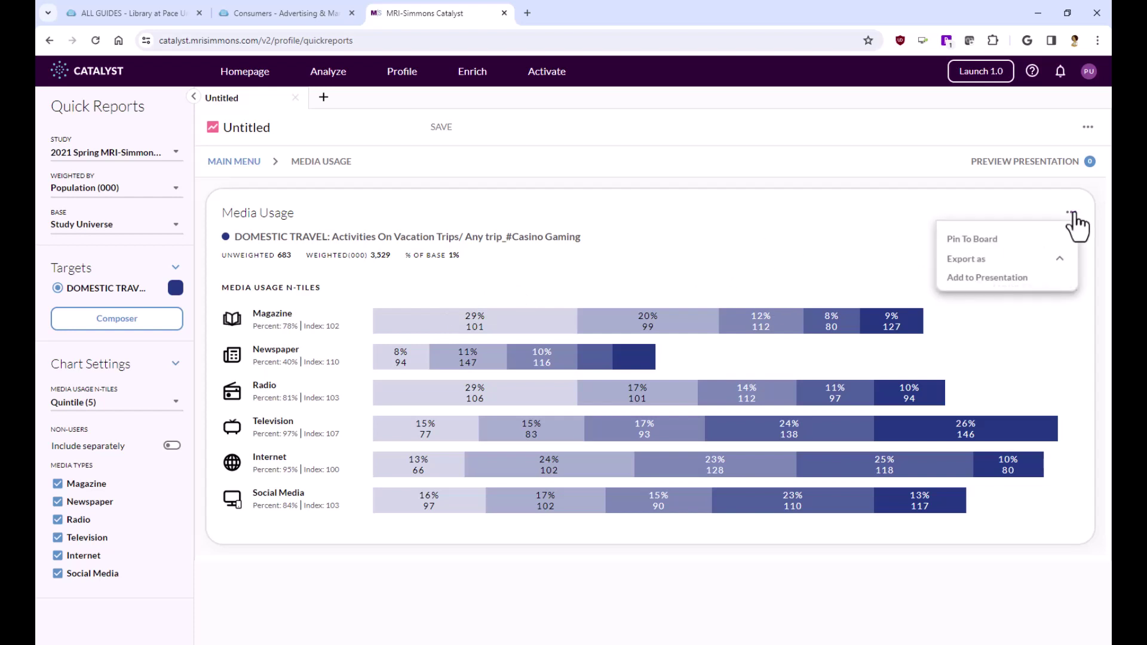
left_click(778, 256)
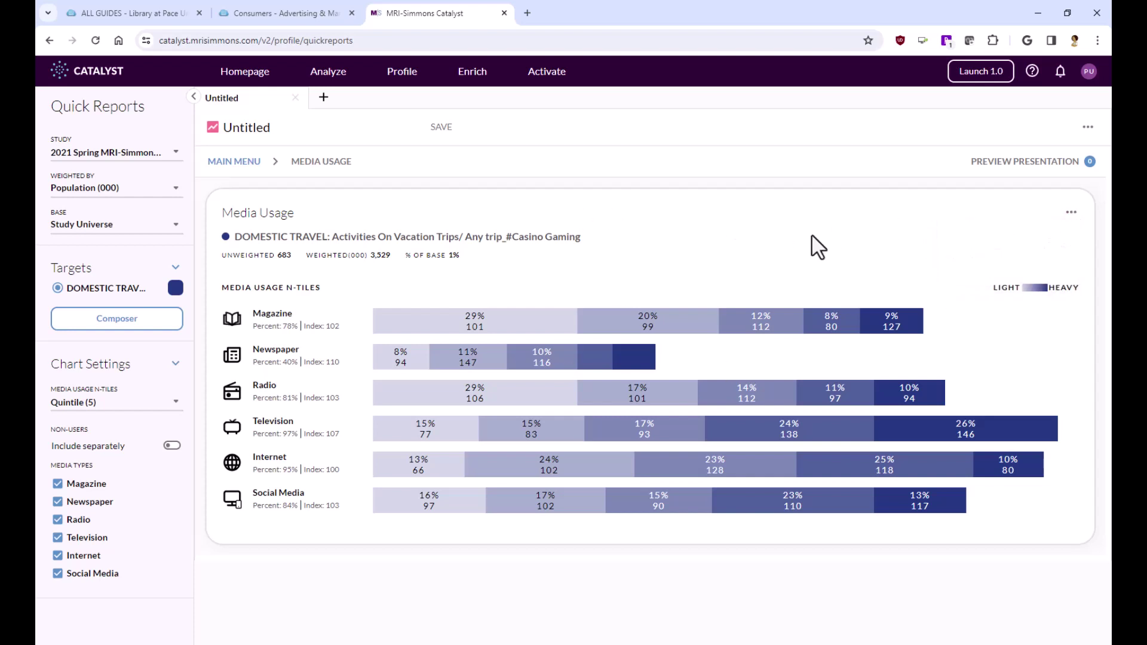
Step: Check the export formats offered for the Media Usage chart and return to the overview of report types
left_click(1070, 215)
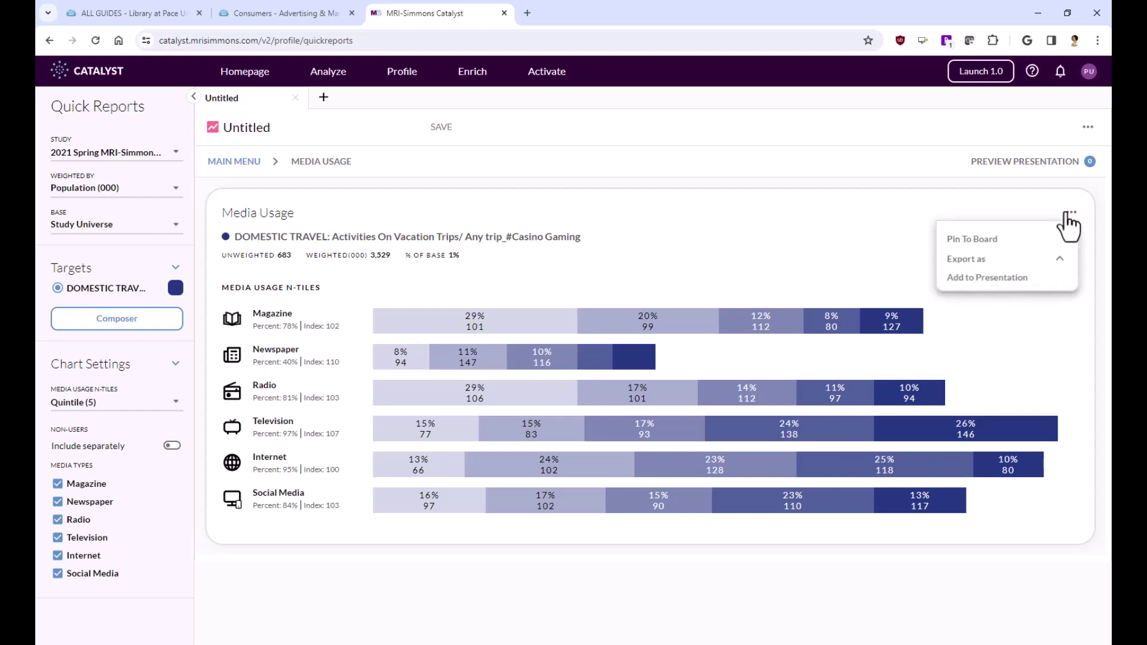
left_click(1021, 263)
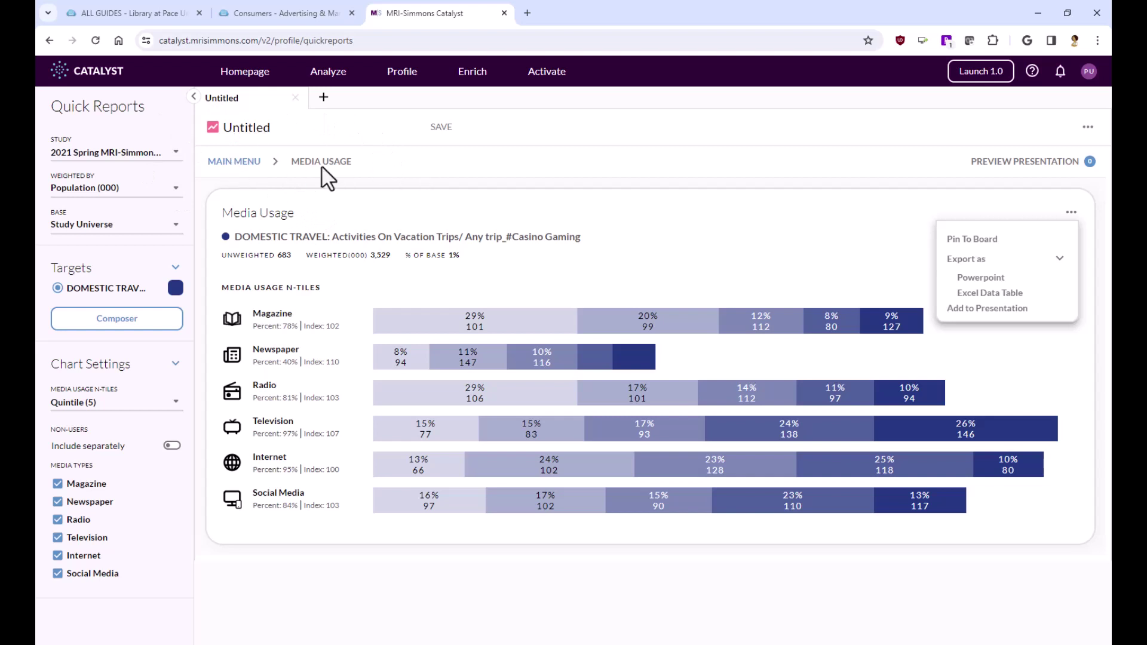
left_click(227, 162)
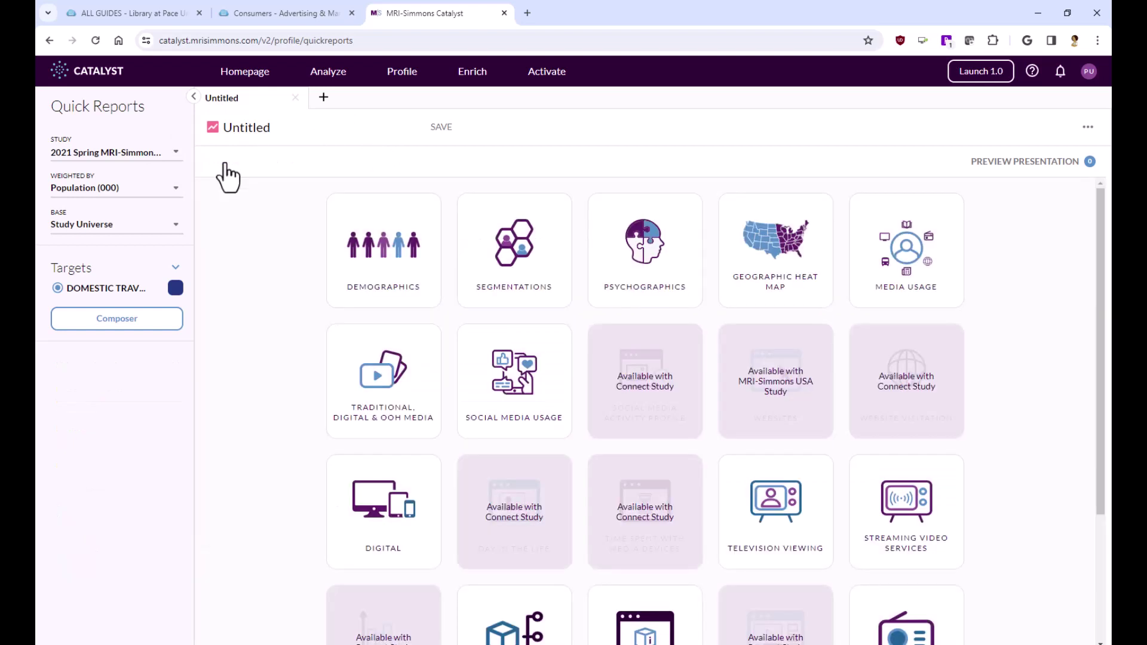
Step: Open the Podcast Listening report and examine its listening, episode count, device and top genre charts
scroll(282, 410, "down", 3)
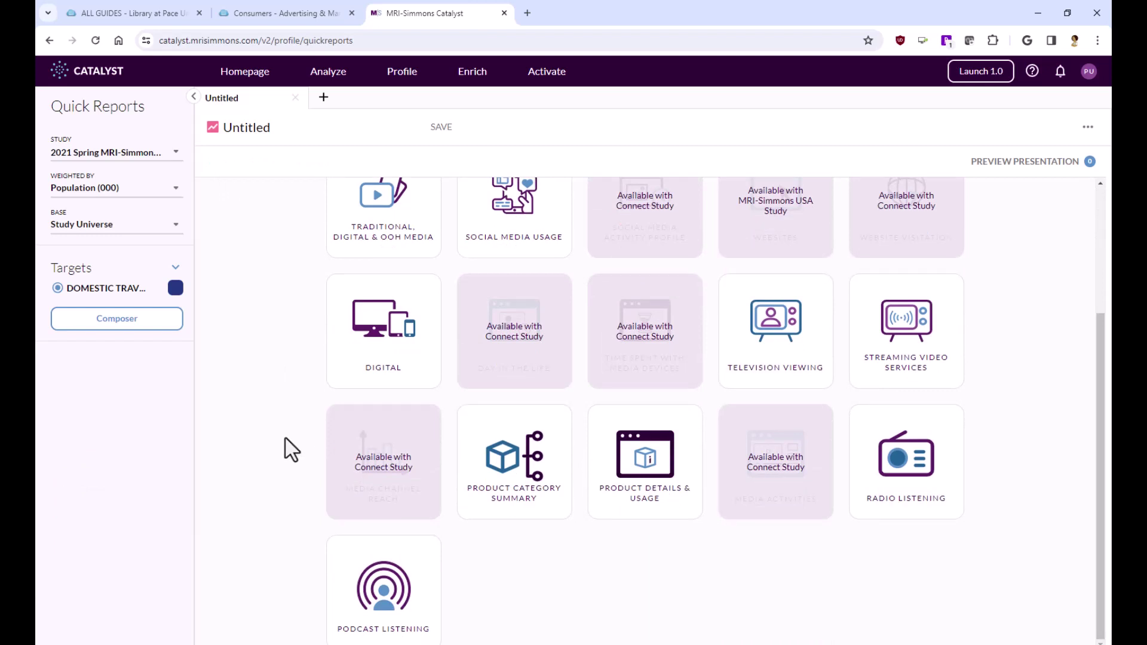
left_click(385, 593)
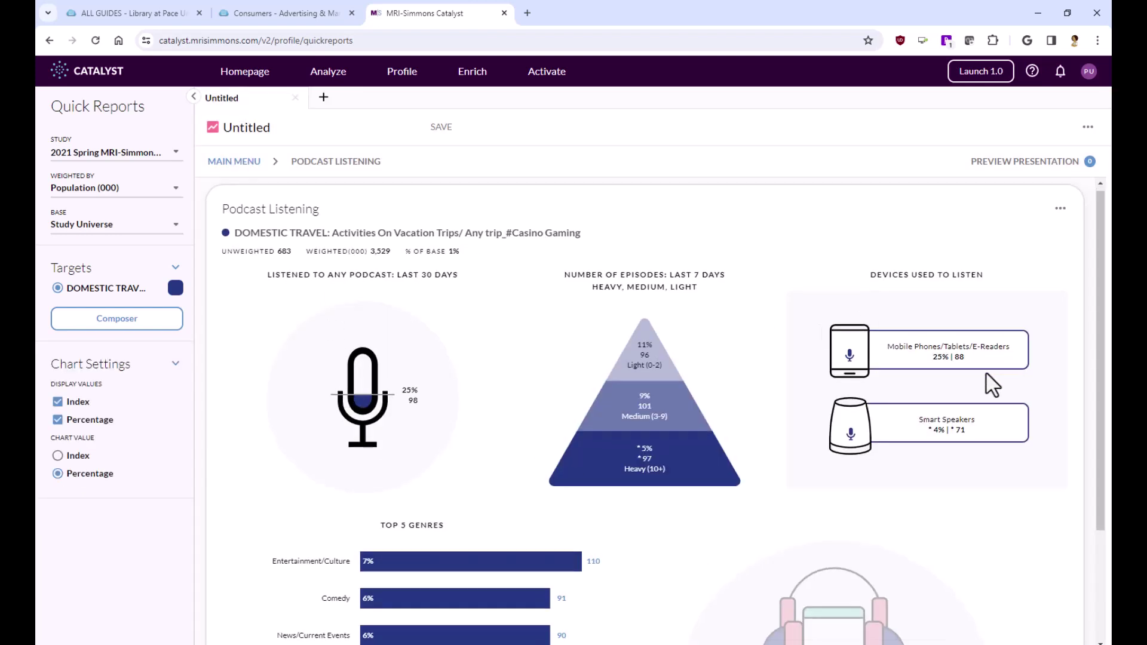
scroll(1004, 418, "down", 1)
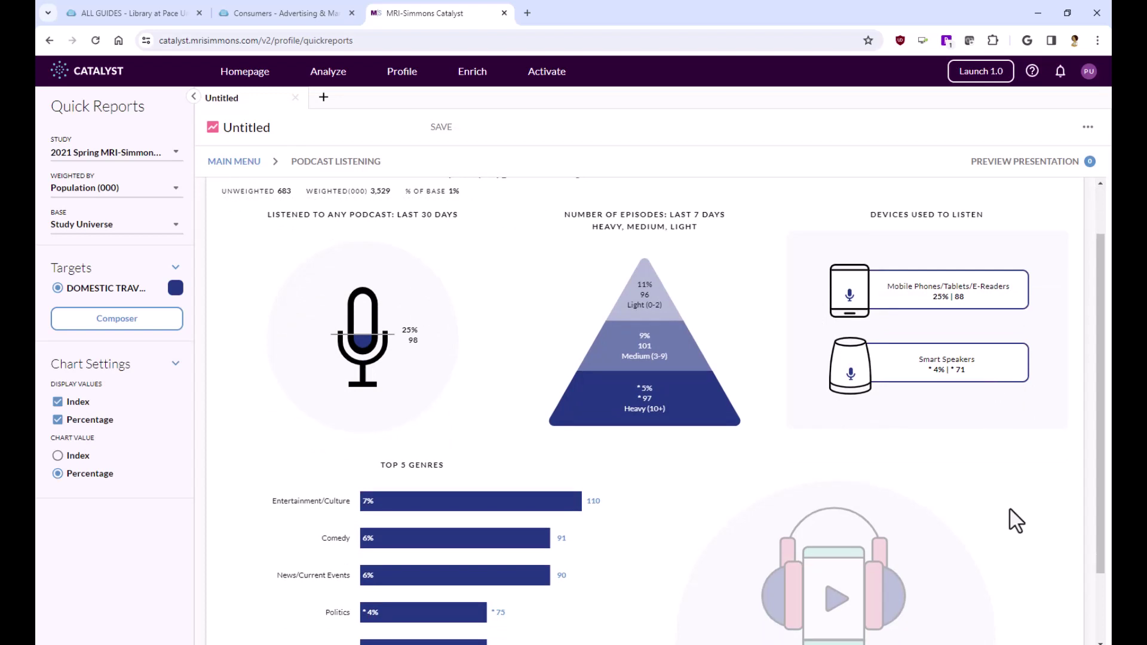
scroll(1017, 522, "down", 1)
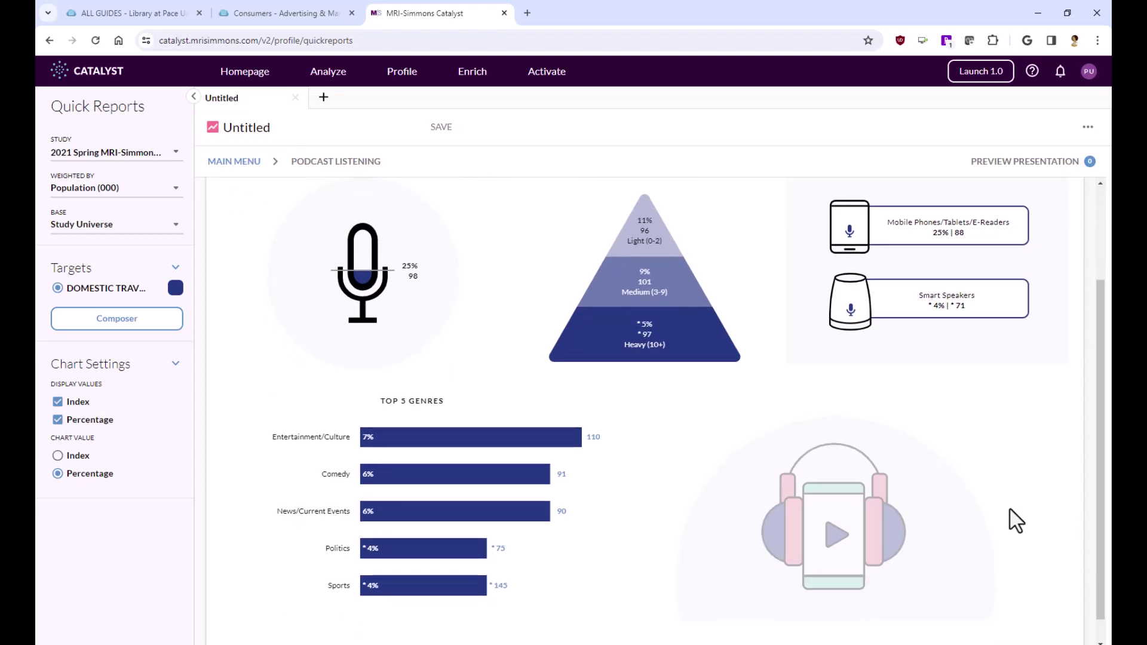
scroll(1016, 522, "up", 1)
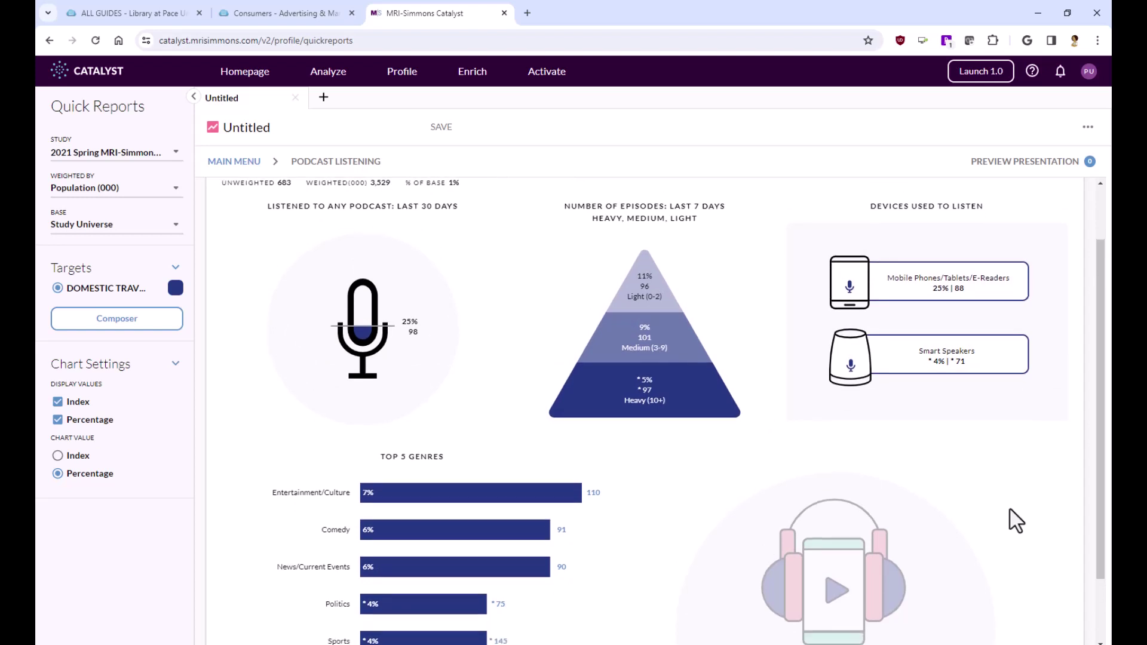
scroll(1016, 521, "down", 2)
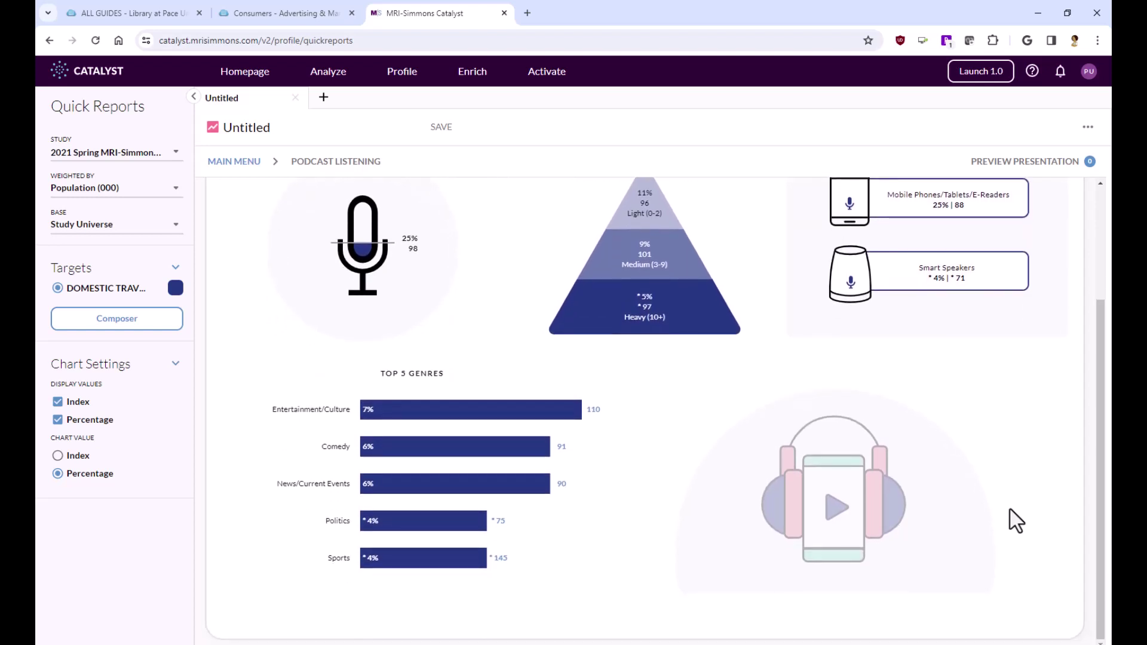
scroll(1016, 522, "up", 2)
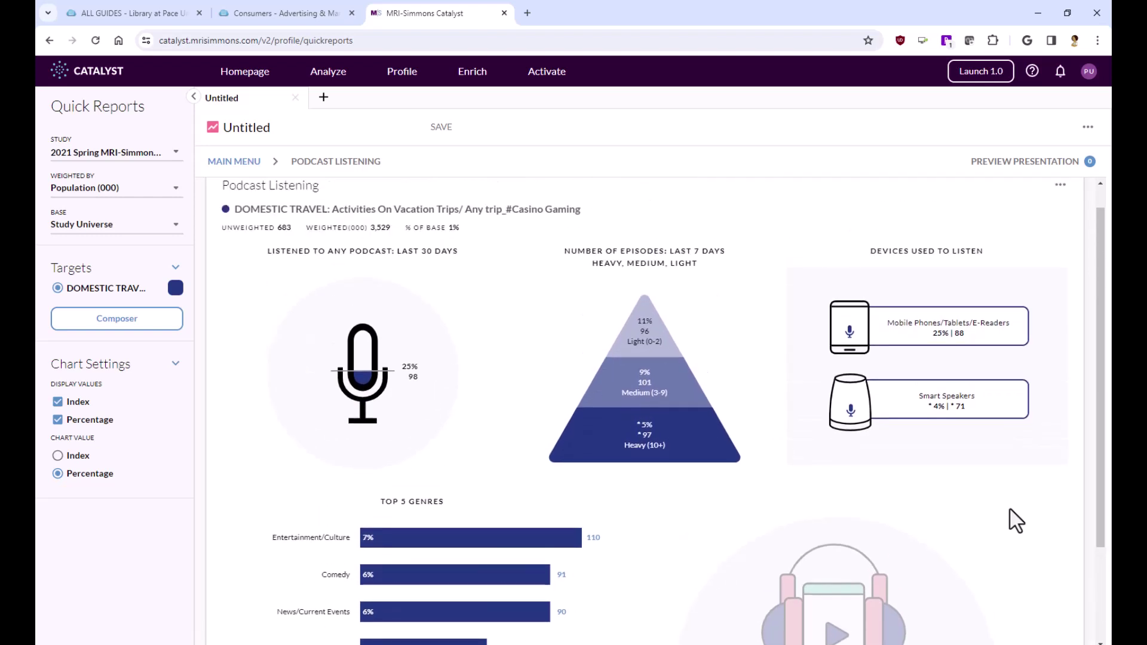
scroll(1016, 521, "down", 2)
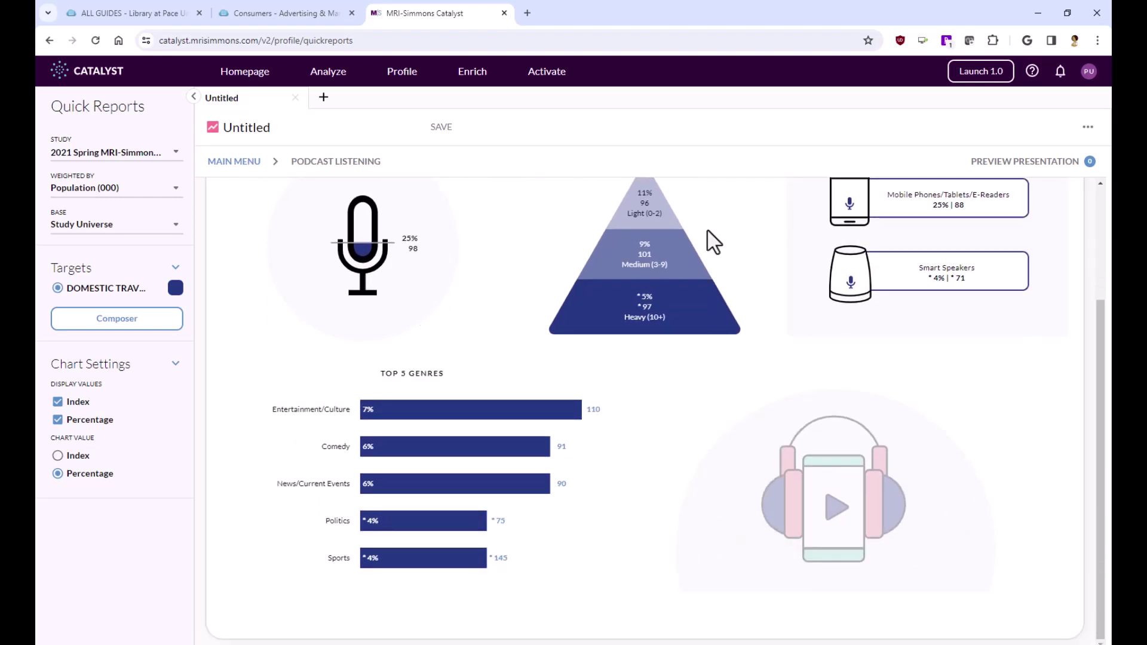
scroll(908, 445, "up", 3)
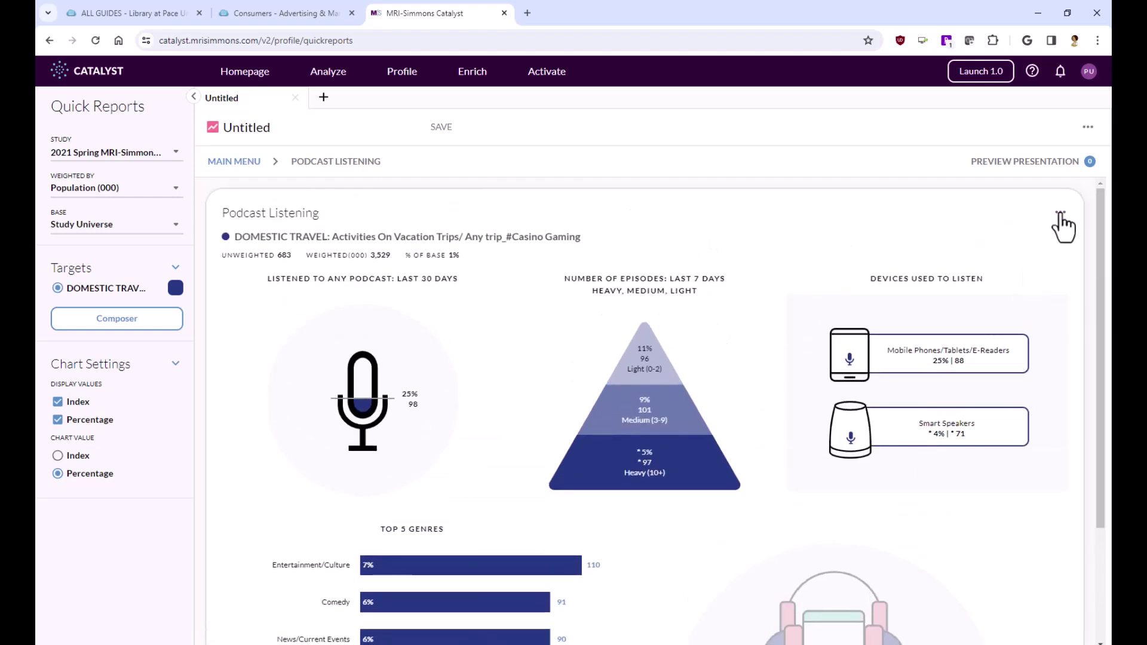
Step: Check the sorting and export options offered for the Podcast Listening report, leaving them unused
left_click(1061, 214)
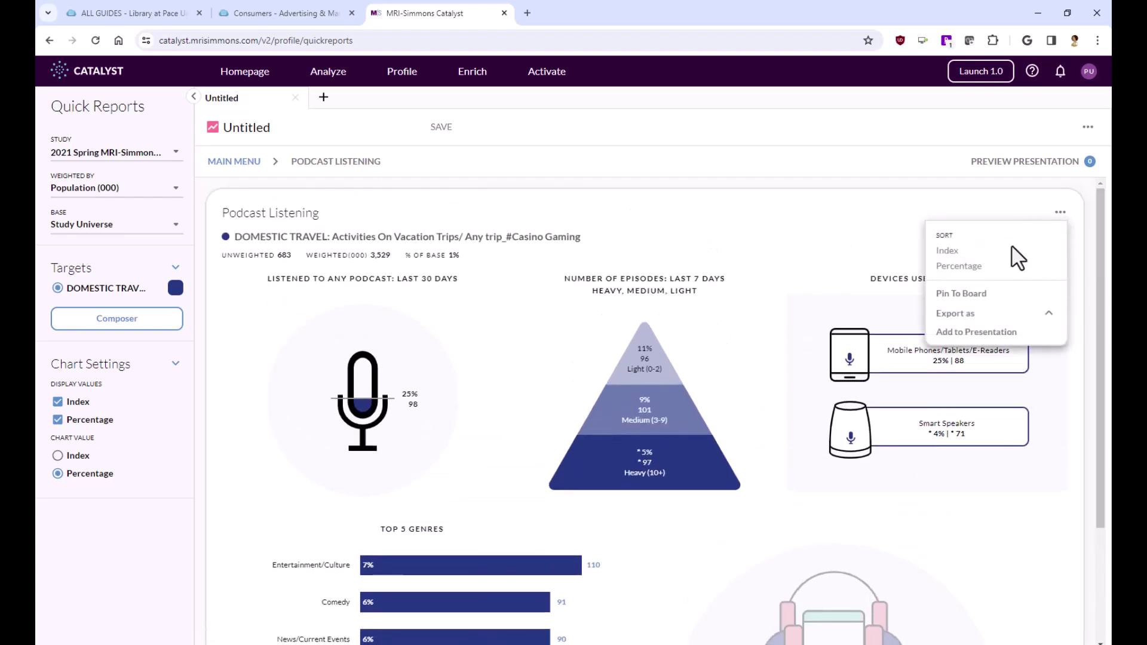
left_click(972, 313)
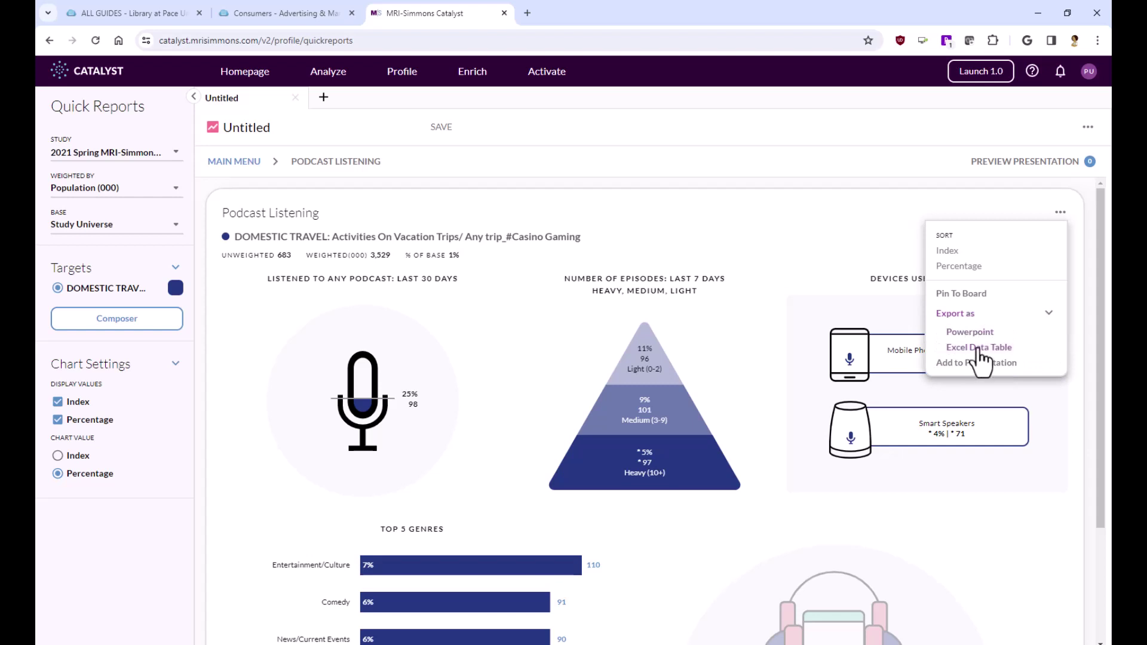
left_click(630, 206)
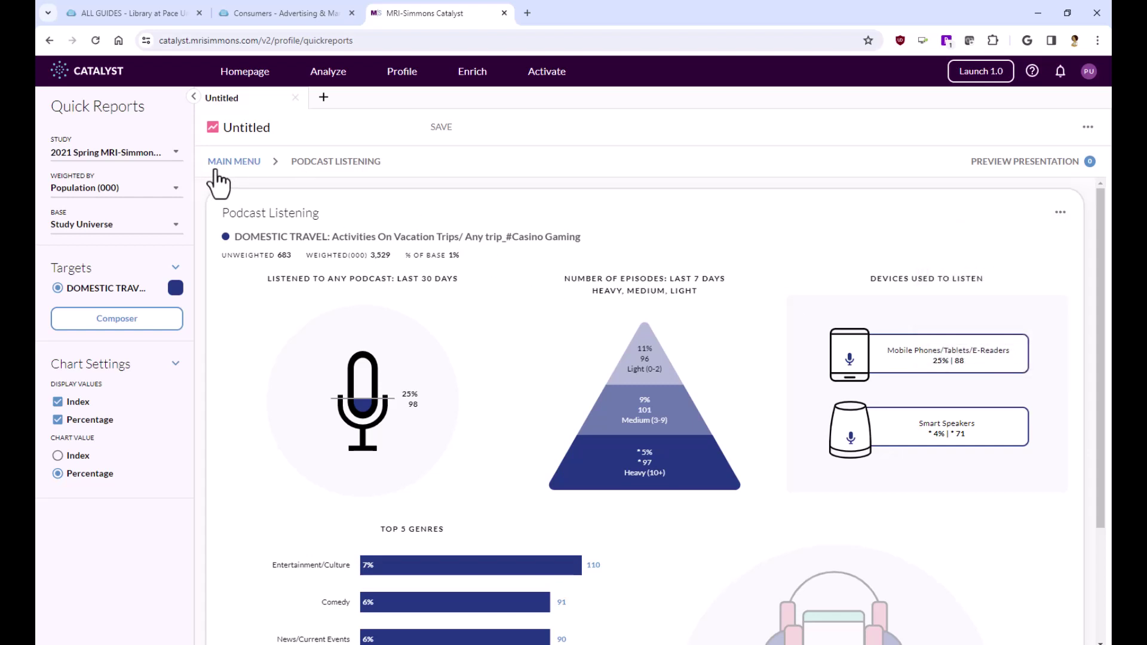
Step: Return to the overview of report types and look through the ones that require a different study
left_click(216, 174)
scroll(352, 391, "down", 1)
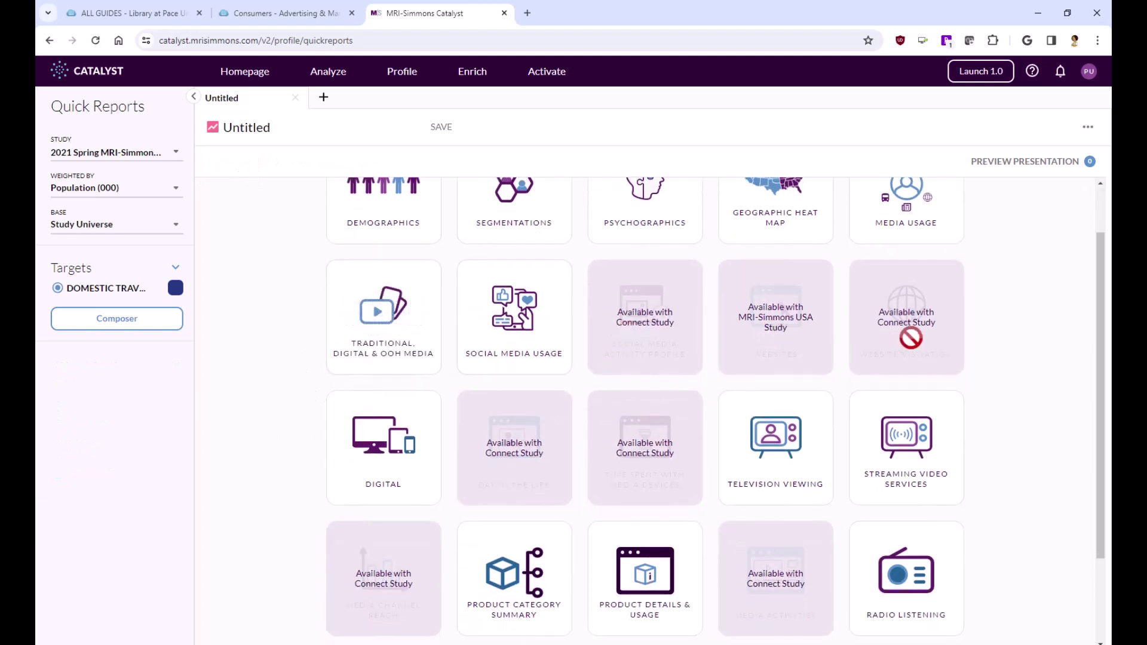
scroll(647, 445, "down", 1)
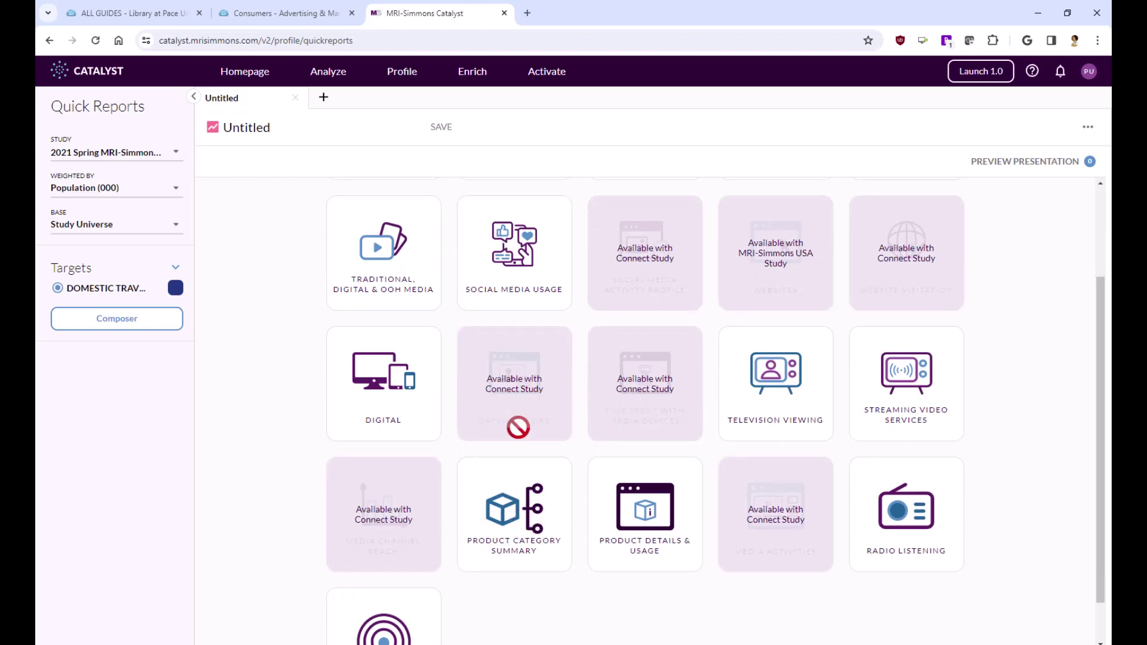
scroll(292, 404, "up", 2)
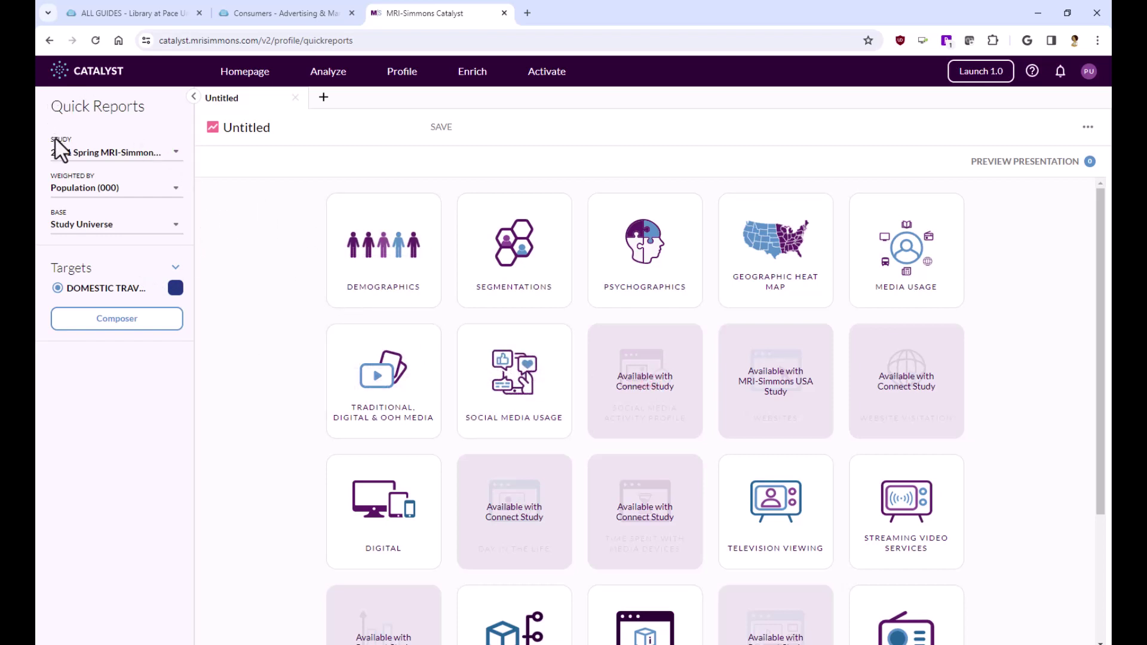
Step: Switch the report's study to Spring 2021 MRI-Simmons Connect
left_click(175, 154)
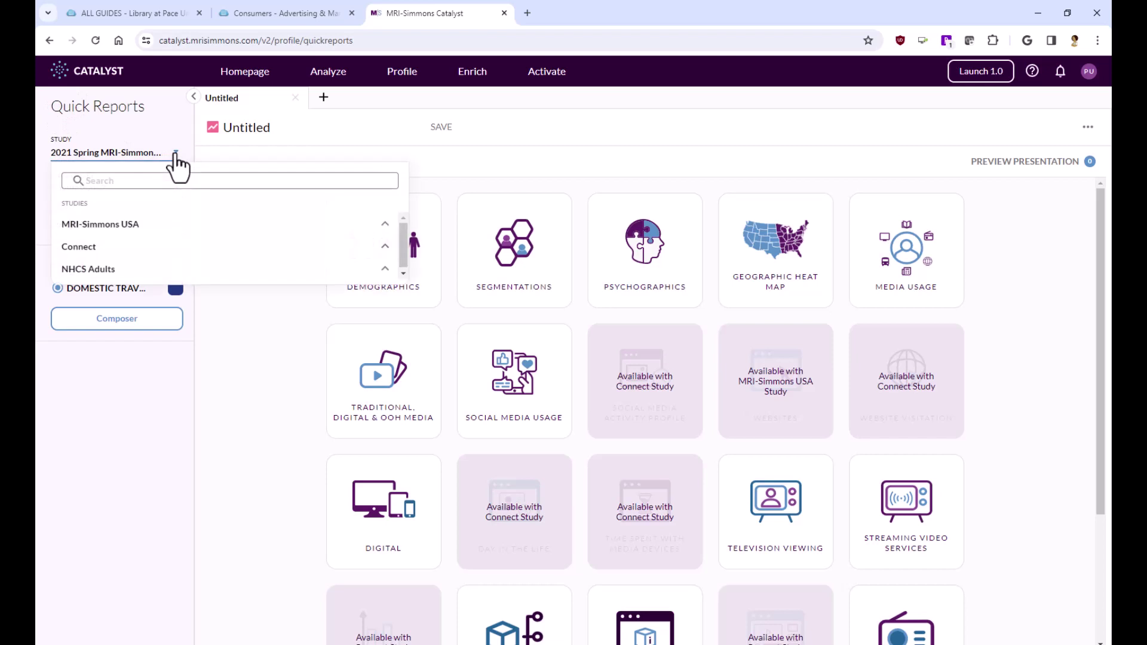
left_click(176, 155)
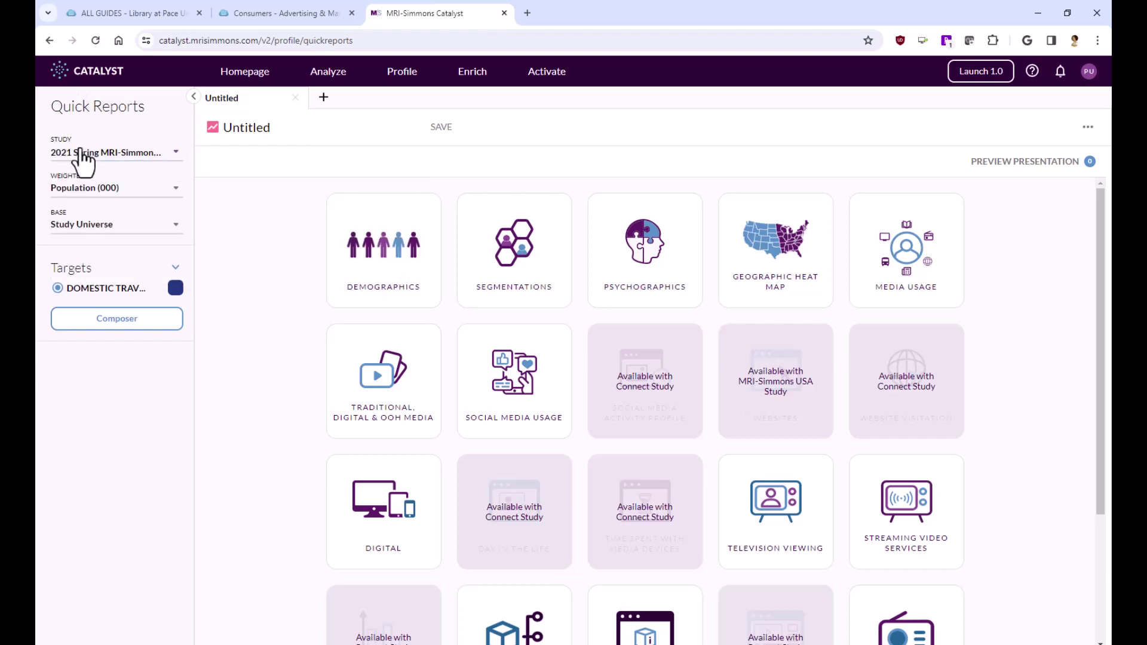
left_click(176, 156)
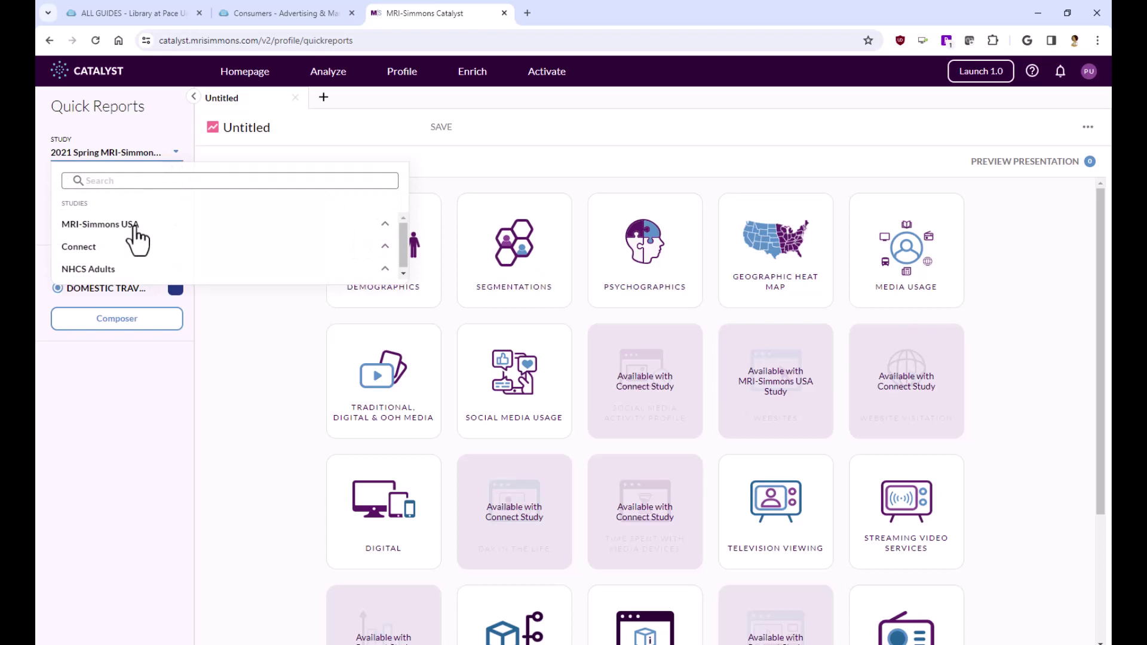
left_click(82, 249)
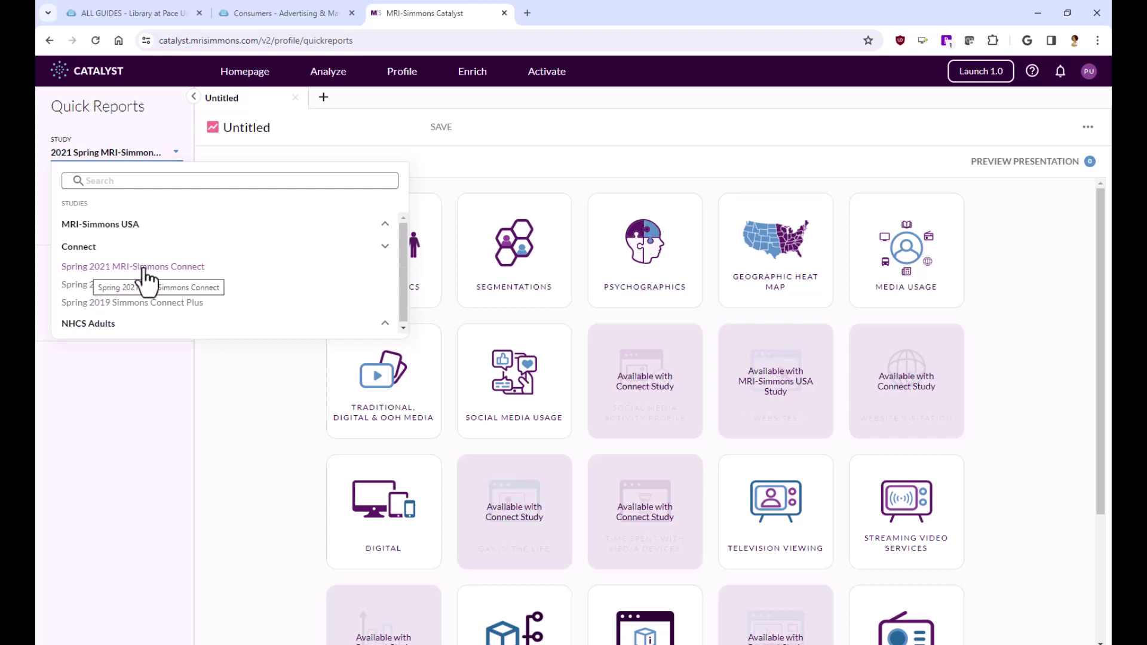
left_click(187, 268)
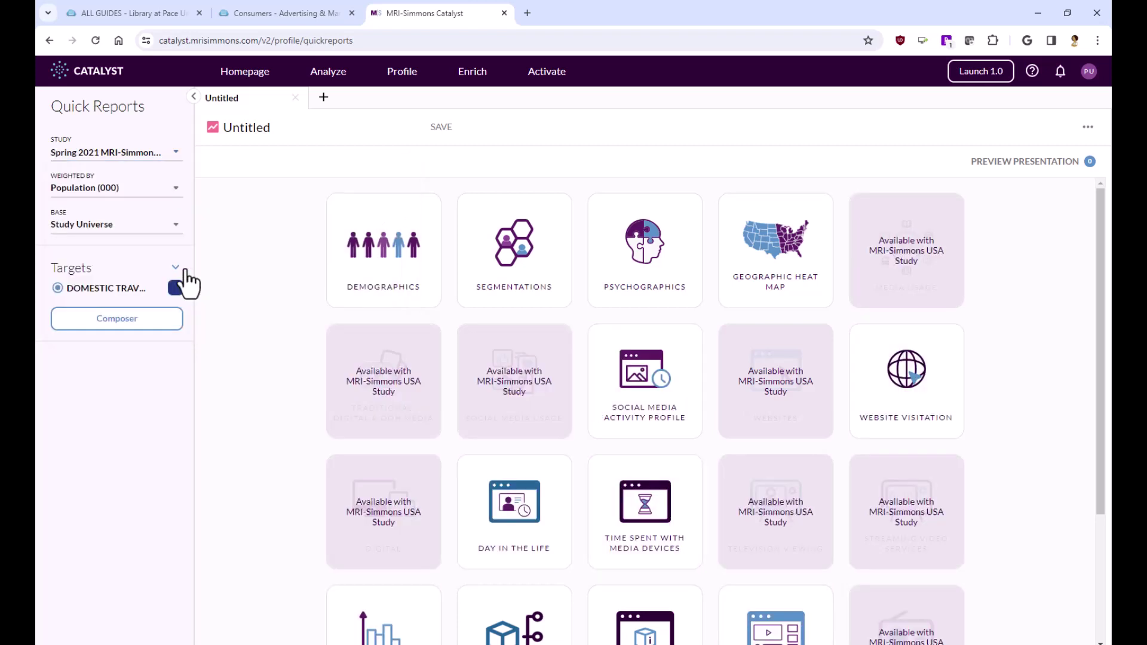
Step: Look through the report types available with the Connect study and open the Day in the Life report
scroll(276, 401, "down", 3)
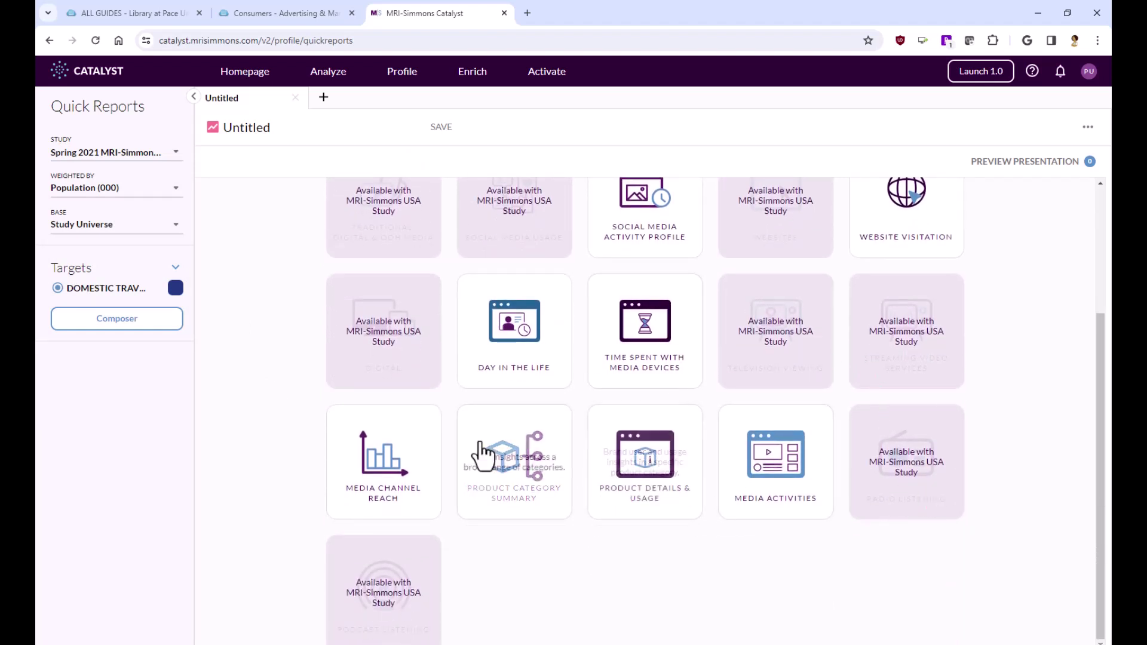
scroll(254, 338, "up", 1)
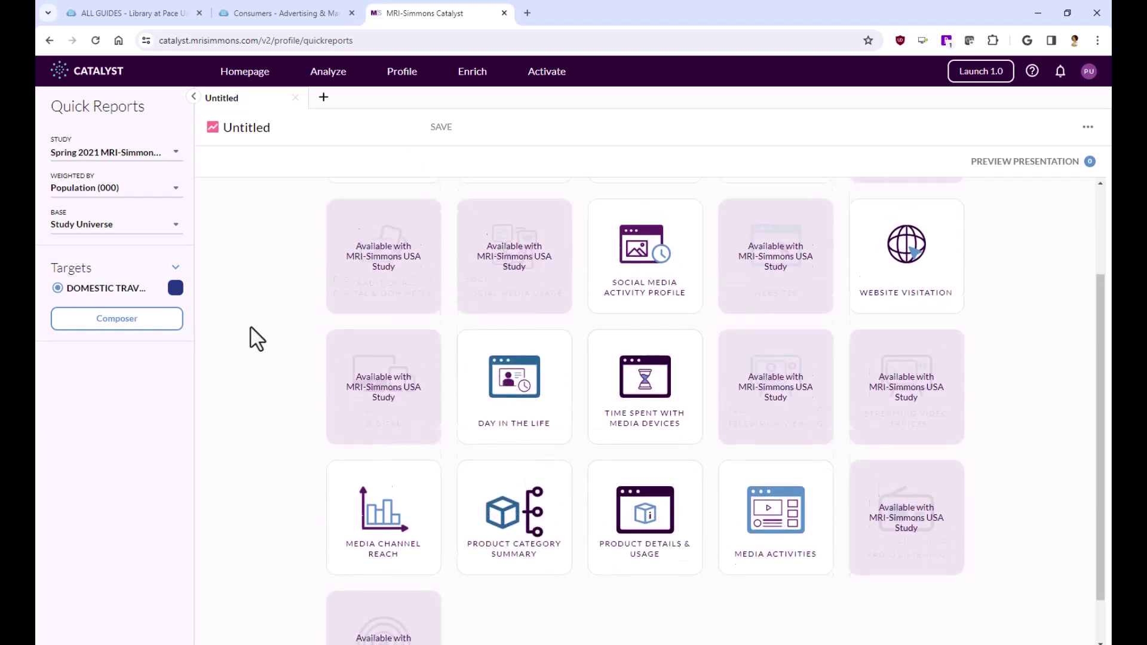
left_click(527, 408)
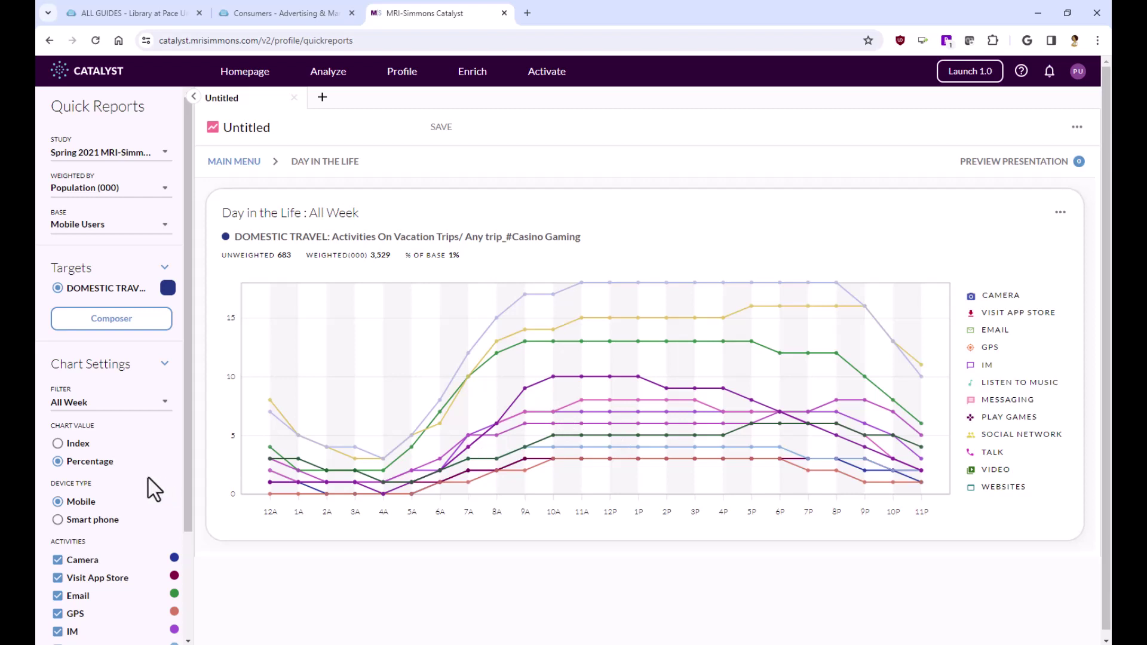
Step: Try hiding the Camera and Listen to Music activities from the Day in the Life chart, restoring each one
scroll(154, 490, "down", 3)
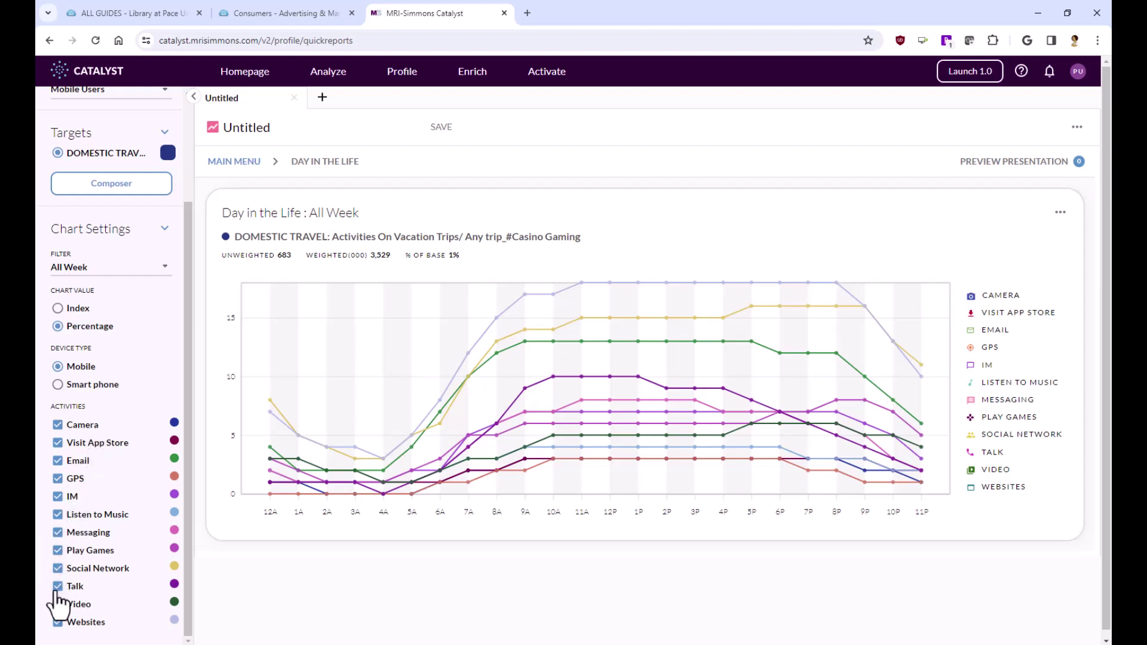
left_click(58, 424)
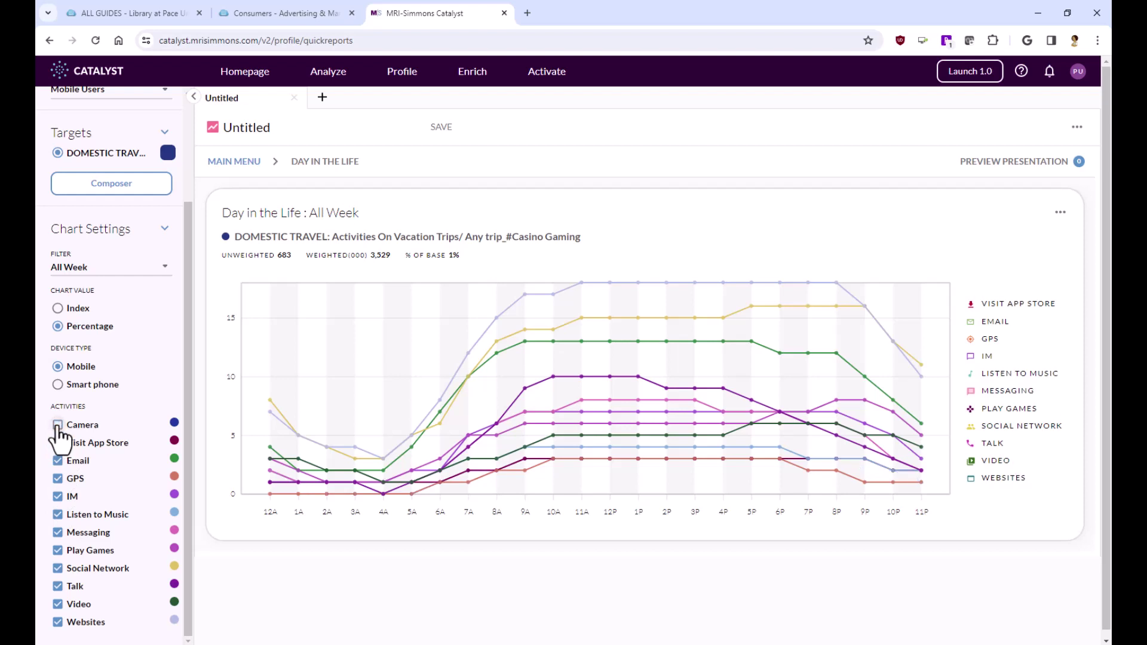
left_click(58, 425)
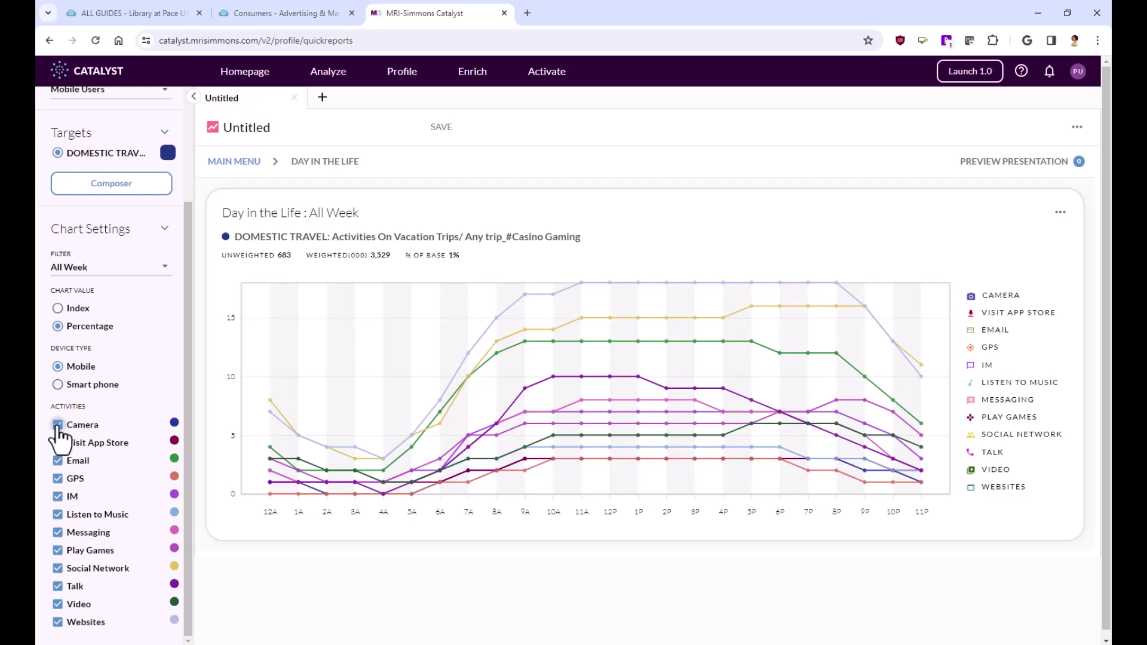
left_click(58, 515)
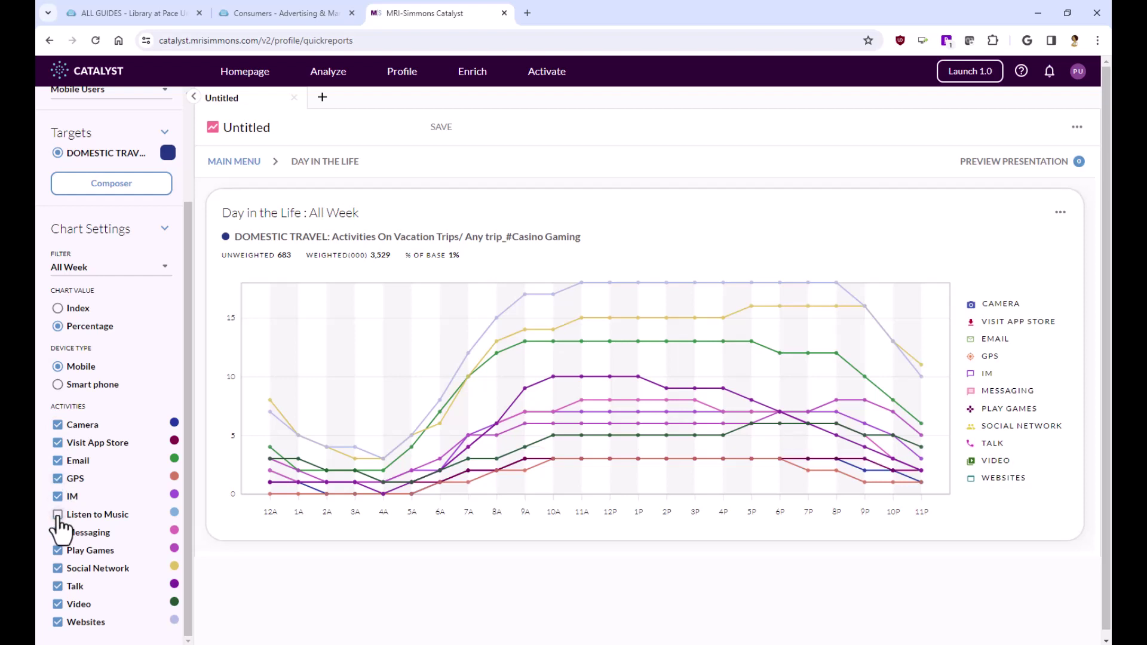
left_click(58, 515)
Step: Set the device type of the Day in the Life chart to Smart phone
scroll(120, 466, "up", 3)
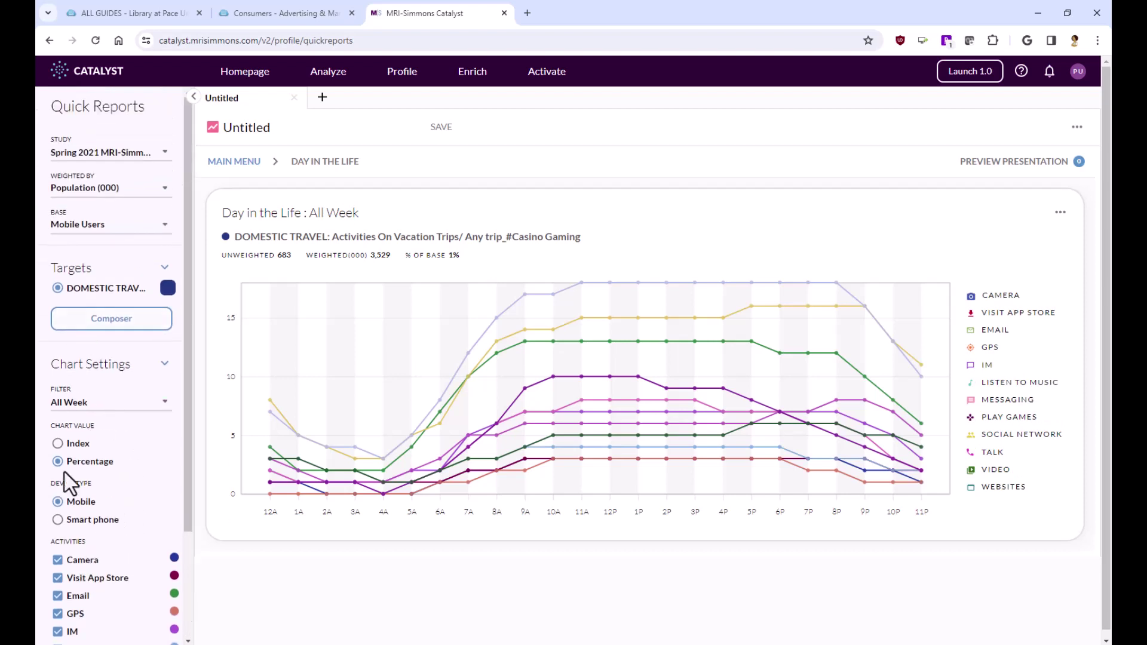
scroll(105, 445, "down", 1)
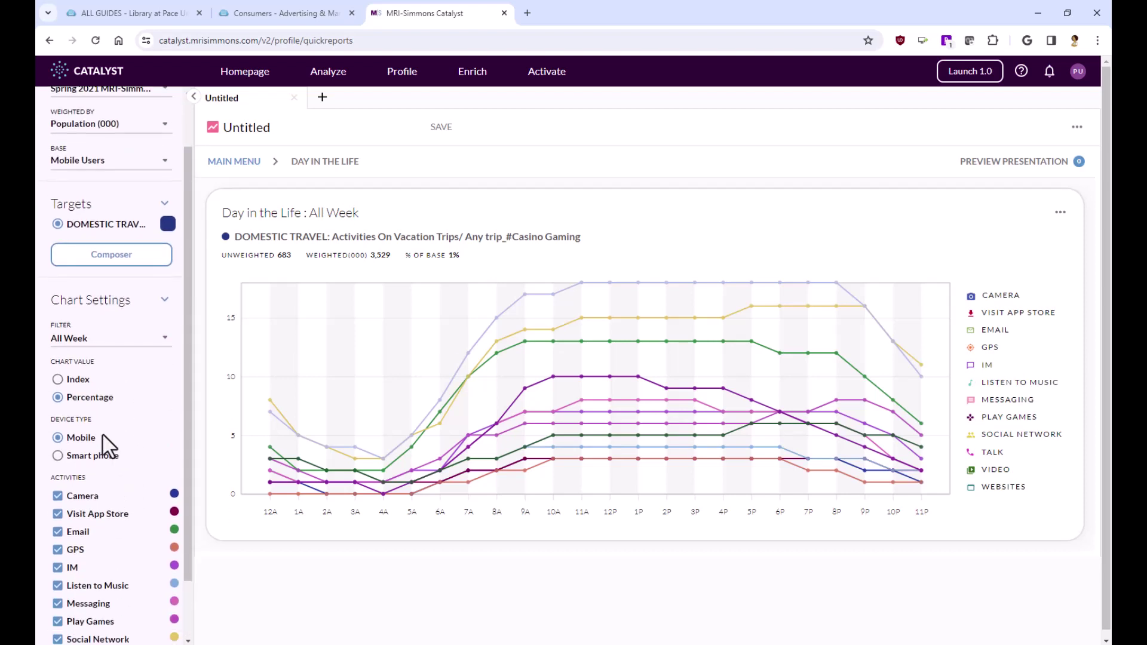
scroll(103, 439, "down", 1)
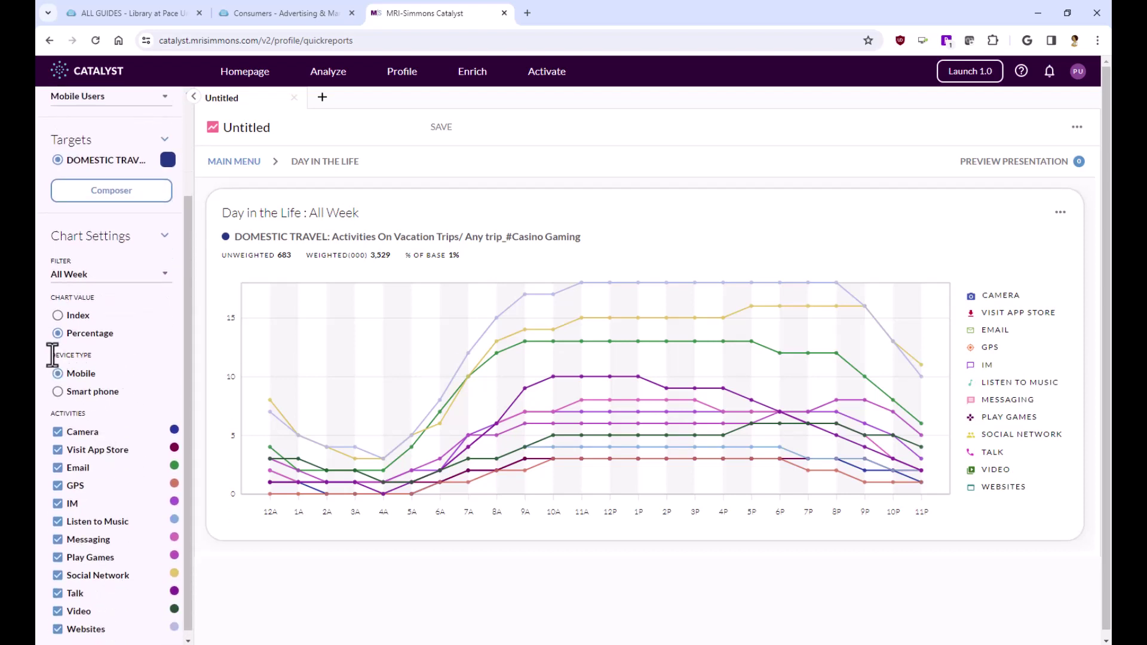
left_click_drag(56, 372, 98, 375)
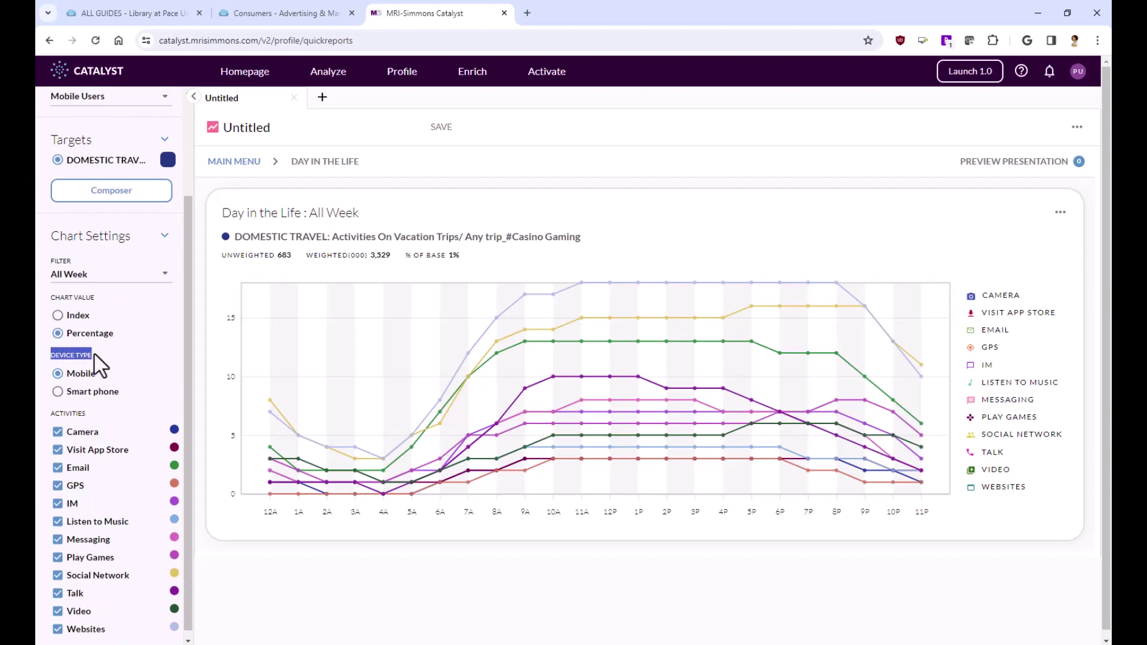
left_click(90, 396)
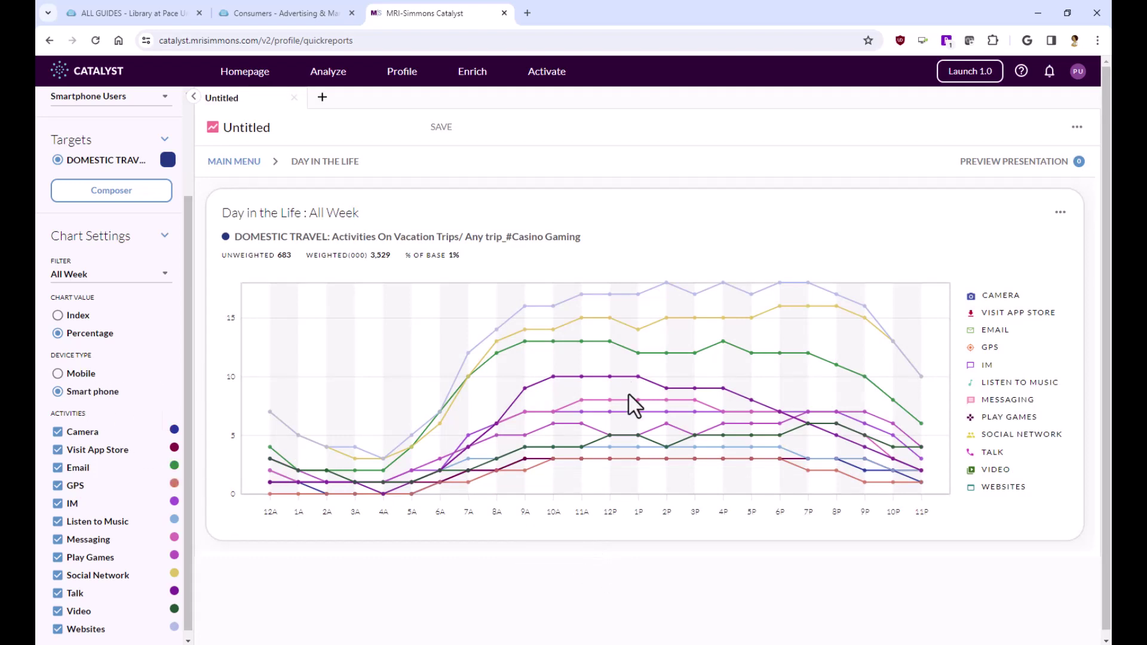
Step: Look through the day filter options of the Day in the Life chart, leaving All Week selected
scroll(117, 347, "up", 3)
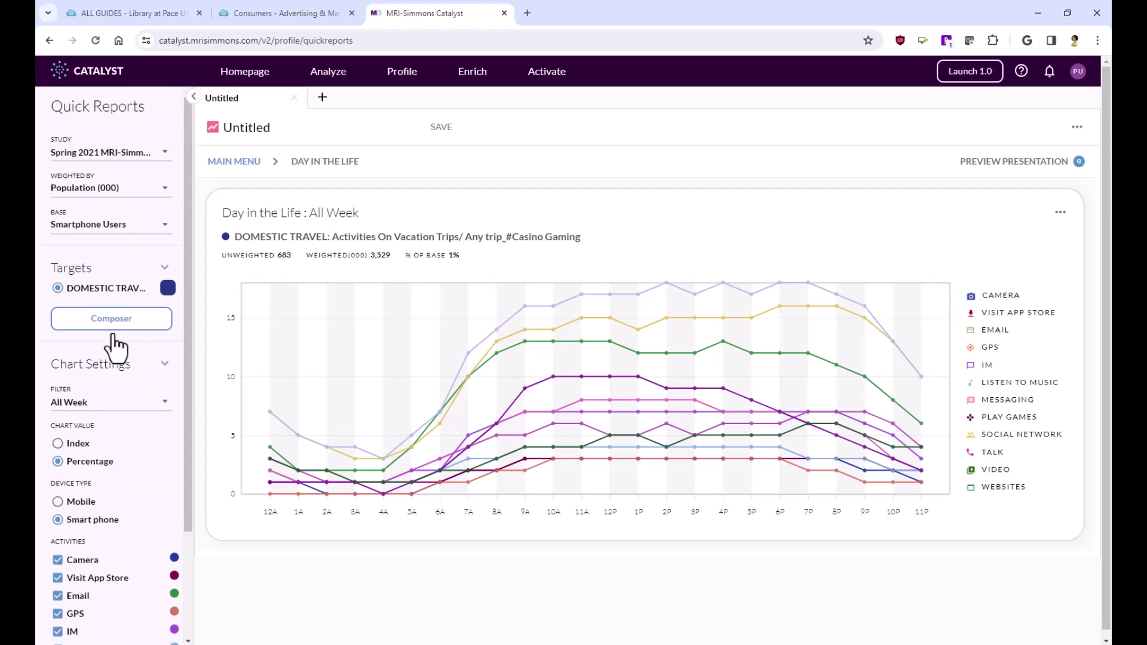
left_click(107, 412)
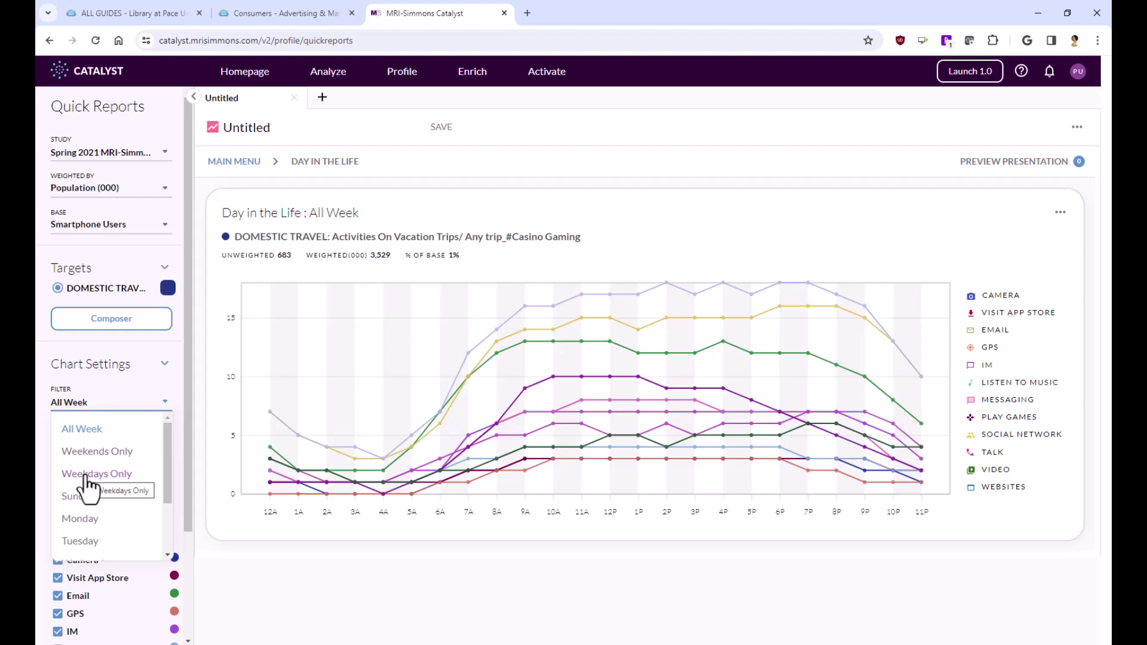
left_click_drag(165, 458, 153, 435)
left_click(123, 411)
scroll(119, 412, "down", 3)
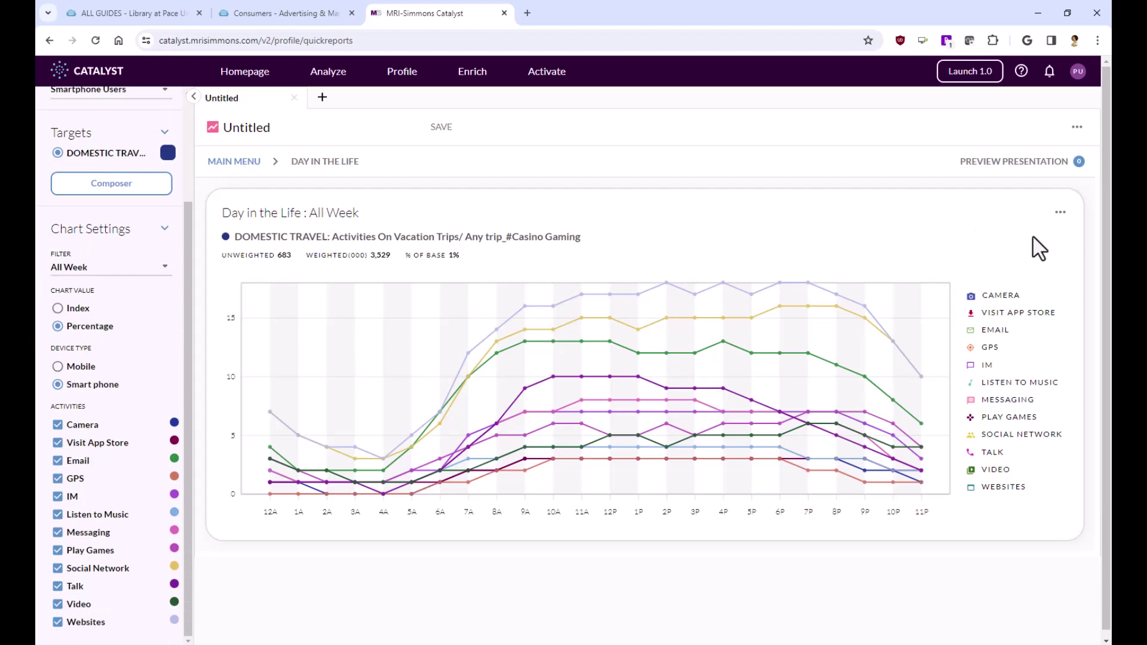
Step: Check the export formats offered for the Day in the Life chart and return to the overview of report types
left_click(1060, 213)
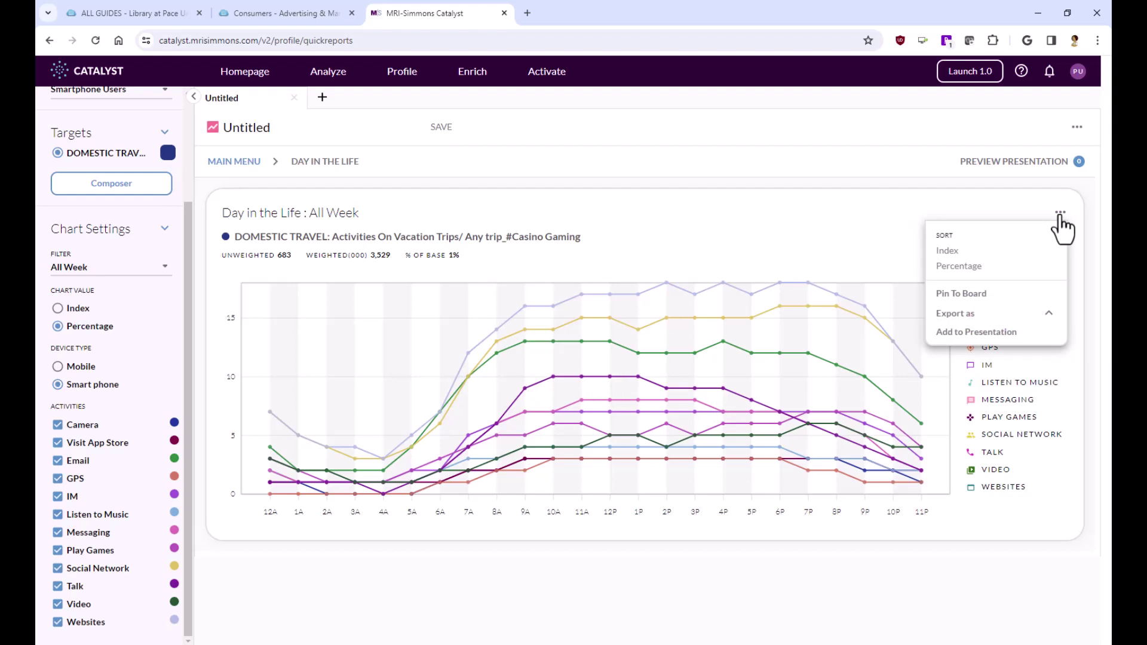
left_click(974, 315)
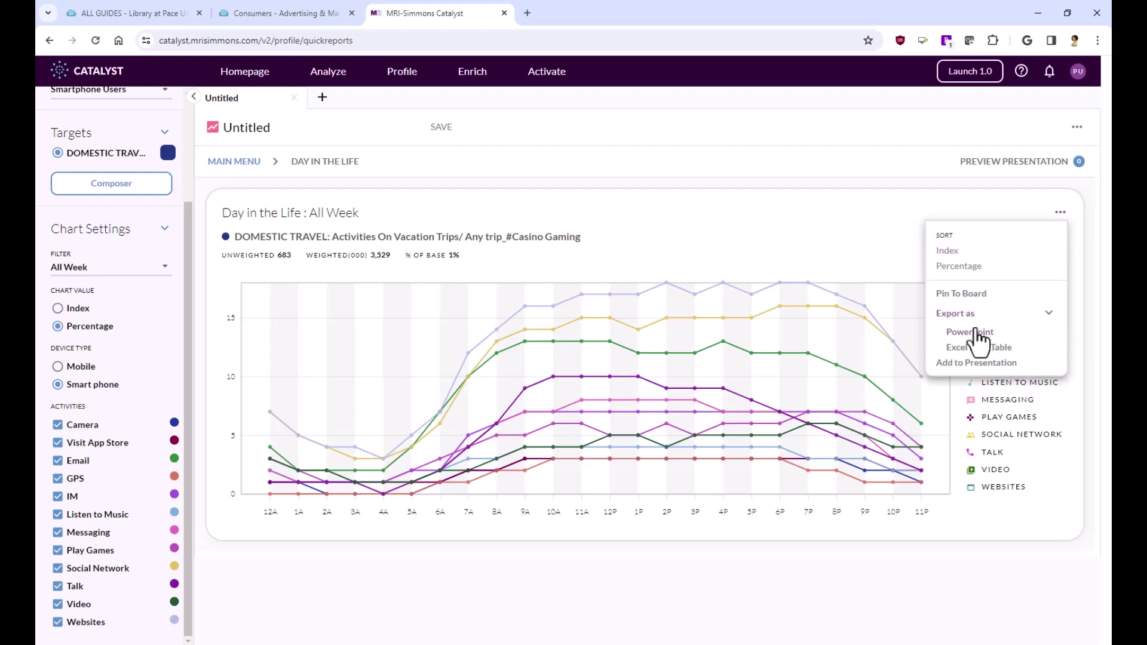
left_click(417, 187)
left_click(235, 163)
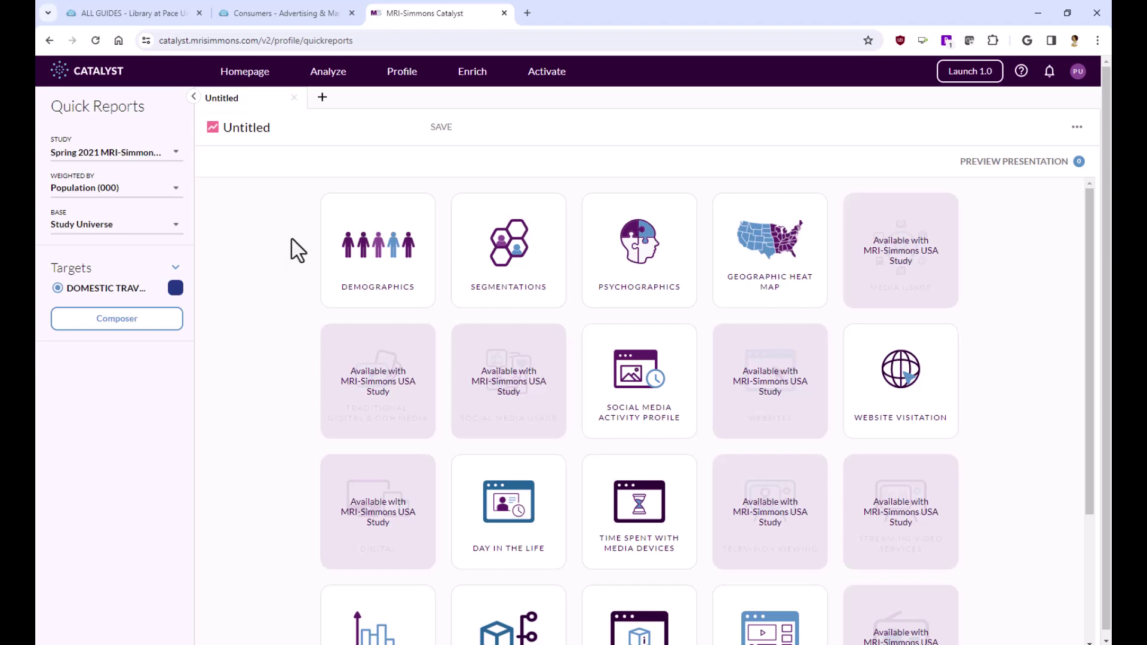
Step: Open the target Composer and browse the subcategories of the TRAVEL category in the Connect study's dictionary
mouse_move(402, 86)
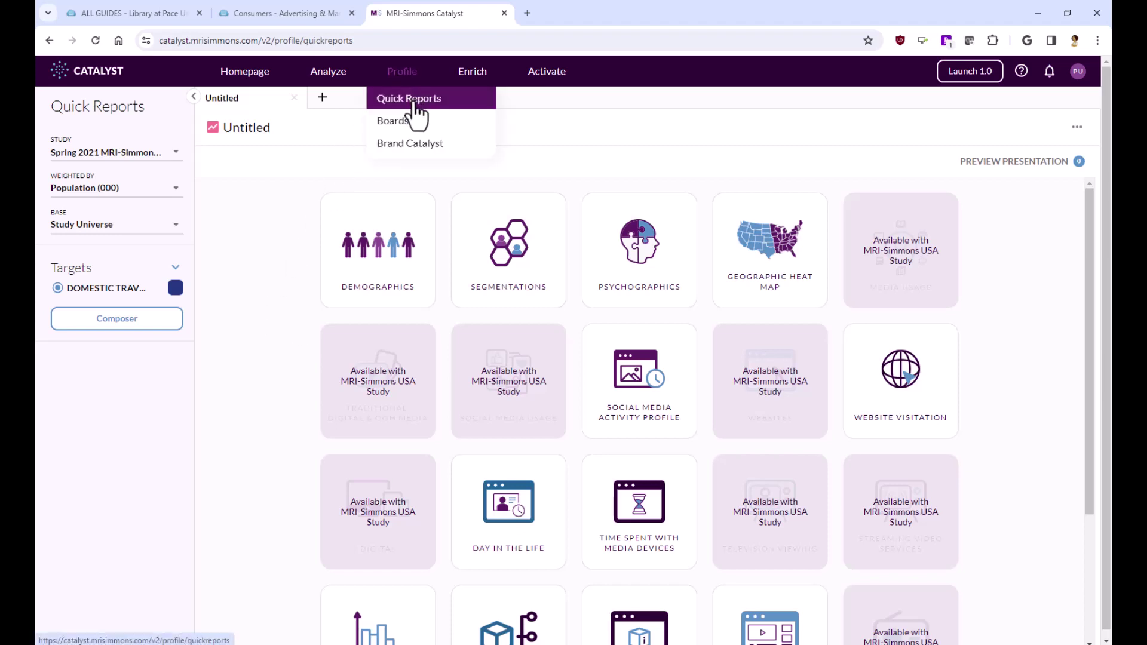
left_click(113, 322)
left_click_drag(218, 235, 220, 517)
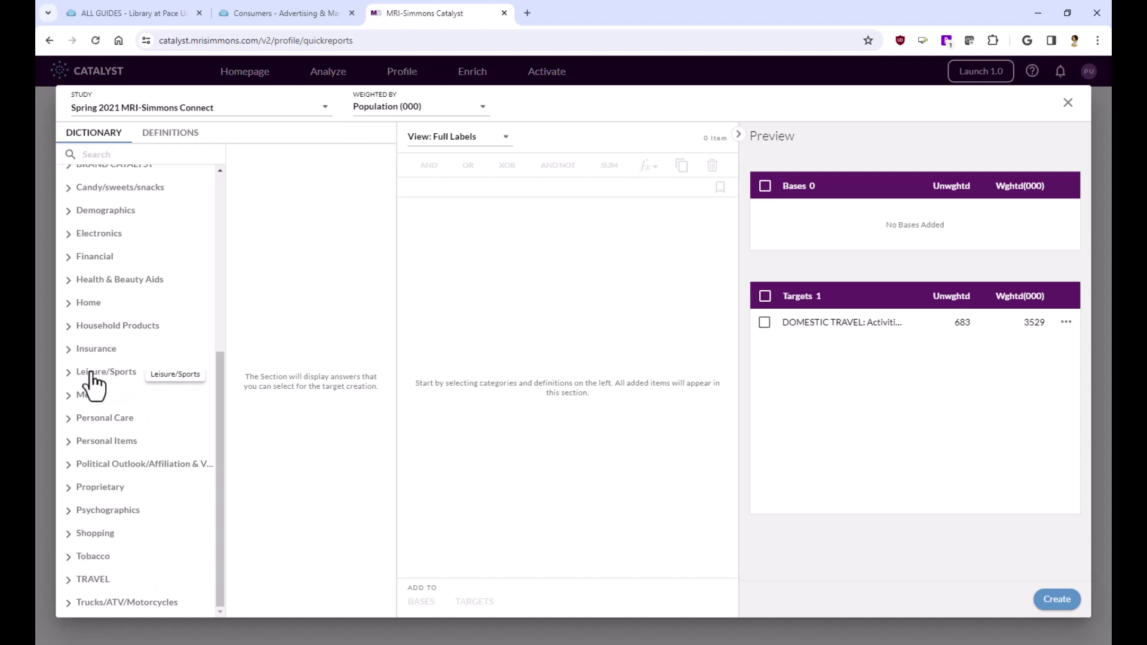
left_click(114, 154)
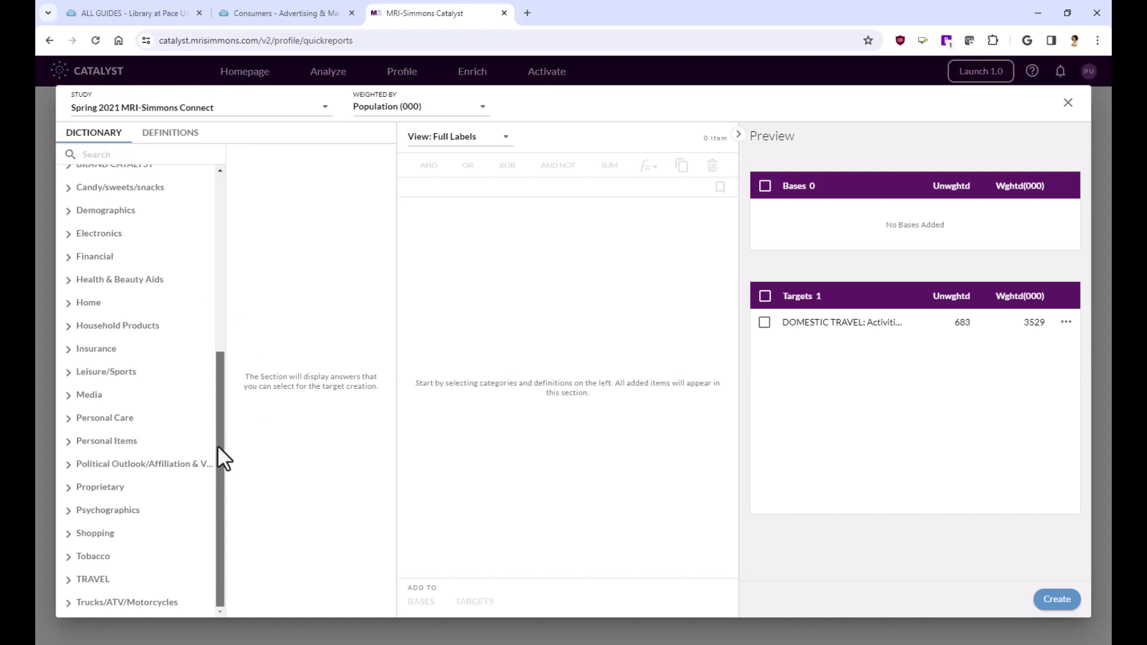
left_click(145, 575)
scroll(144, 570, "down", 3)
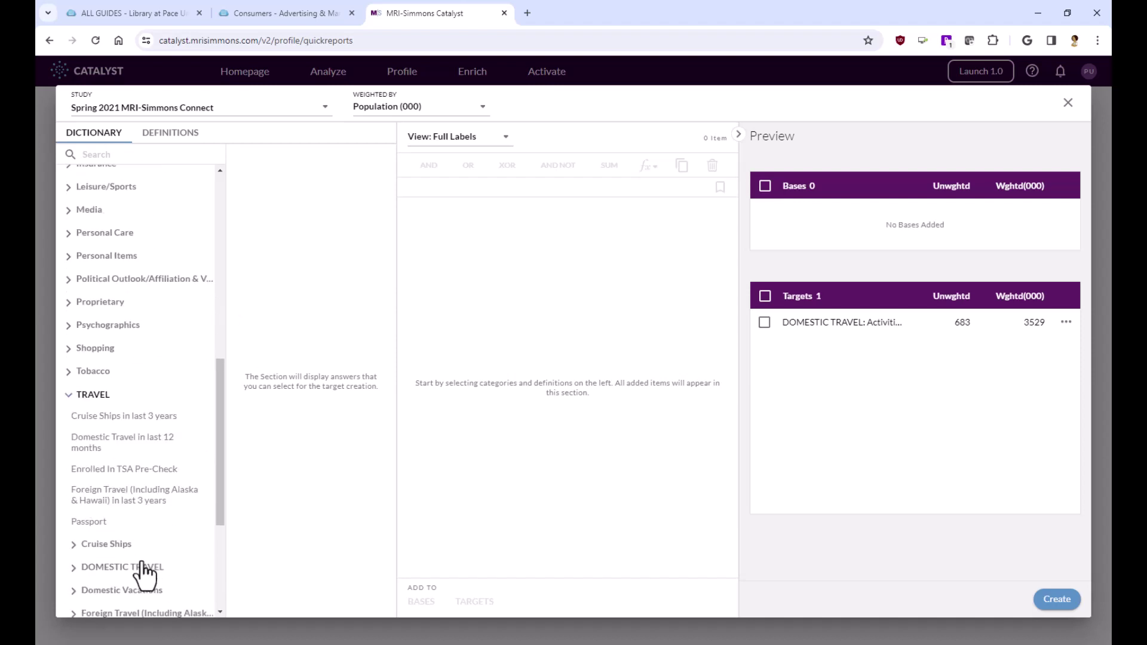
scroll(147, 571, "down", 4)
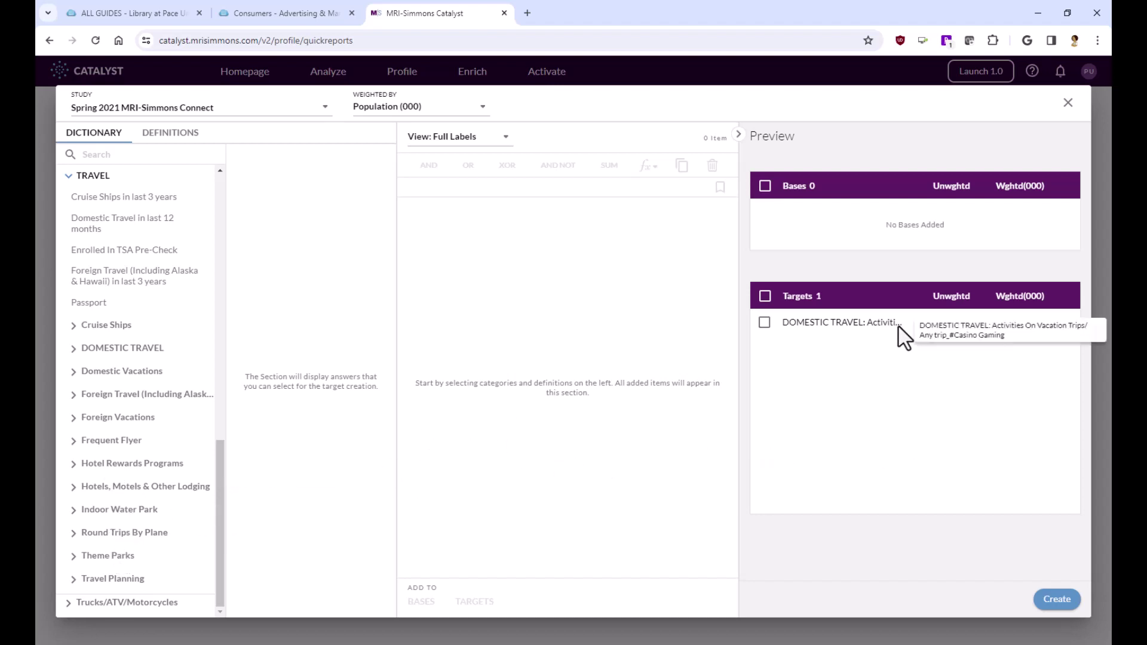
Step: Go back to the Consumers page of the Advertising & Marketing research guide
key("ctrl+shift+Tab")
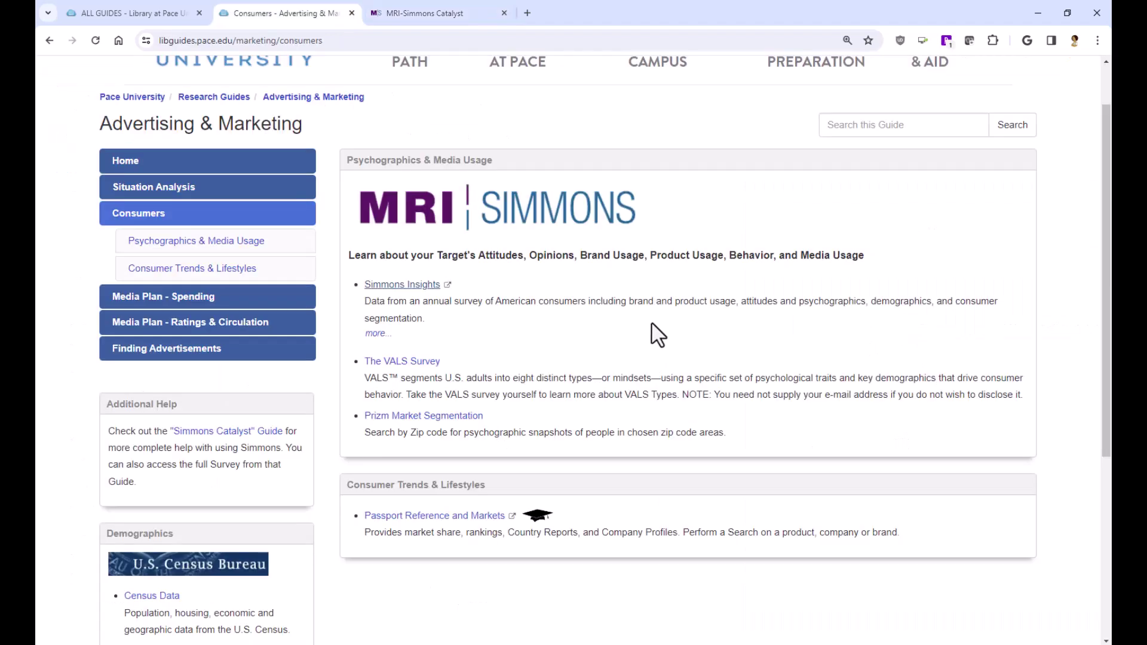